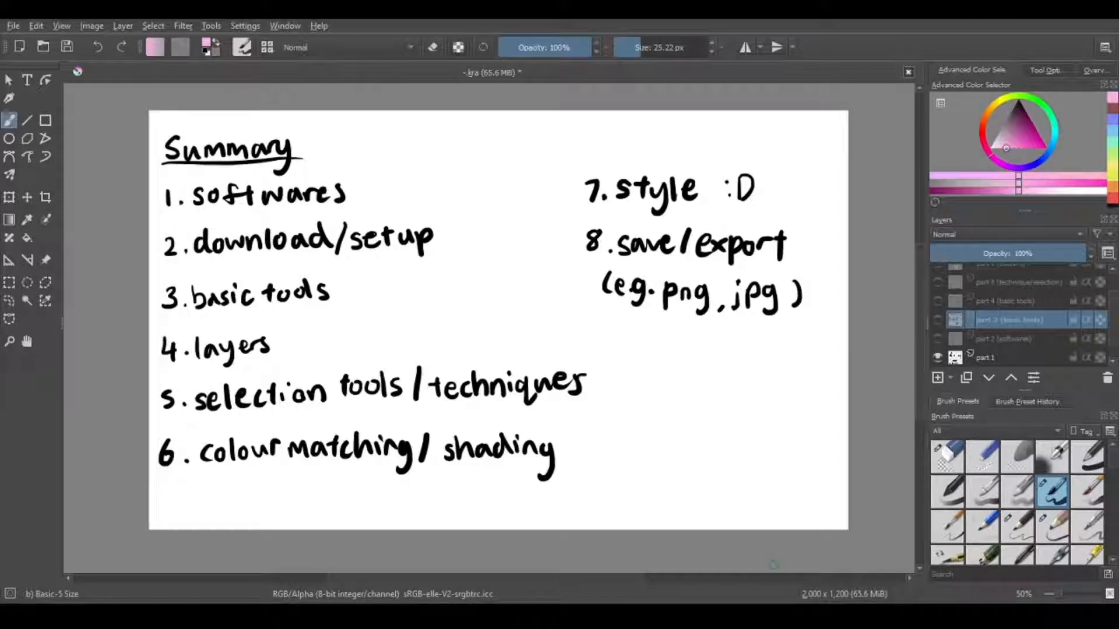
Hide the "part 1" layer and show the "part 2 (softwares)" layer
click(936, 356)
click(937, 339)
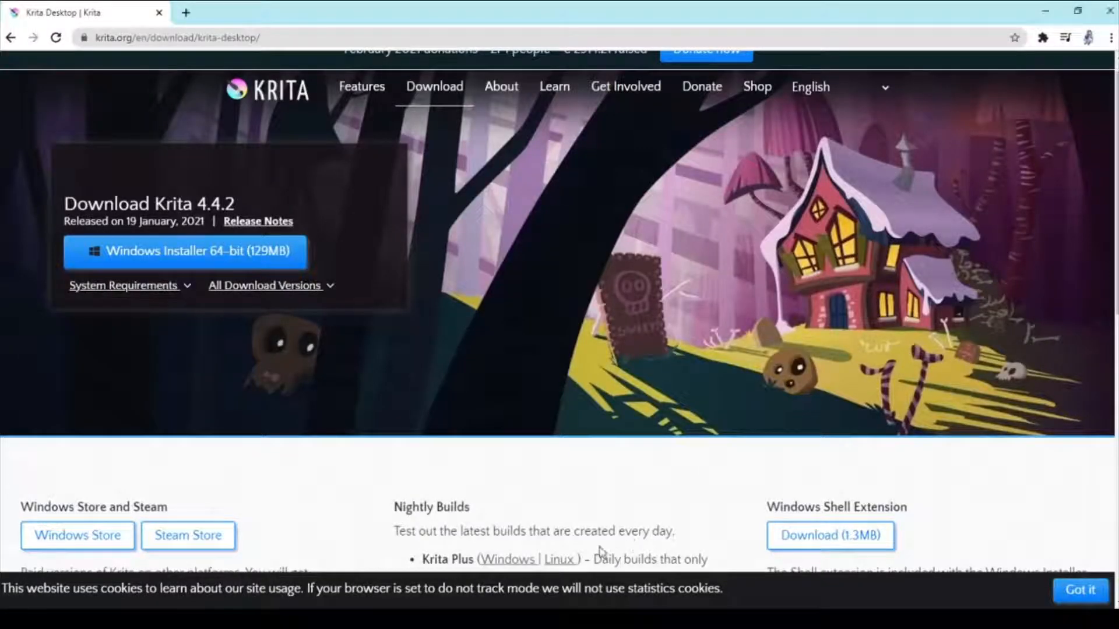
In the browser, go back to the "krita download" results, reopen the Download Krita Desktop page and look through it
click(11, 38)
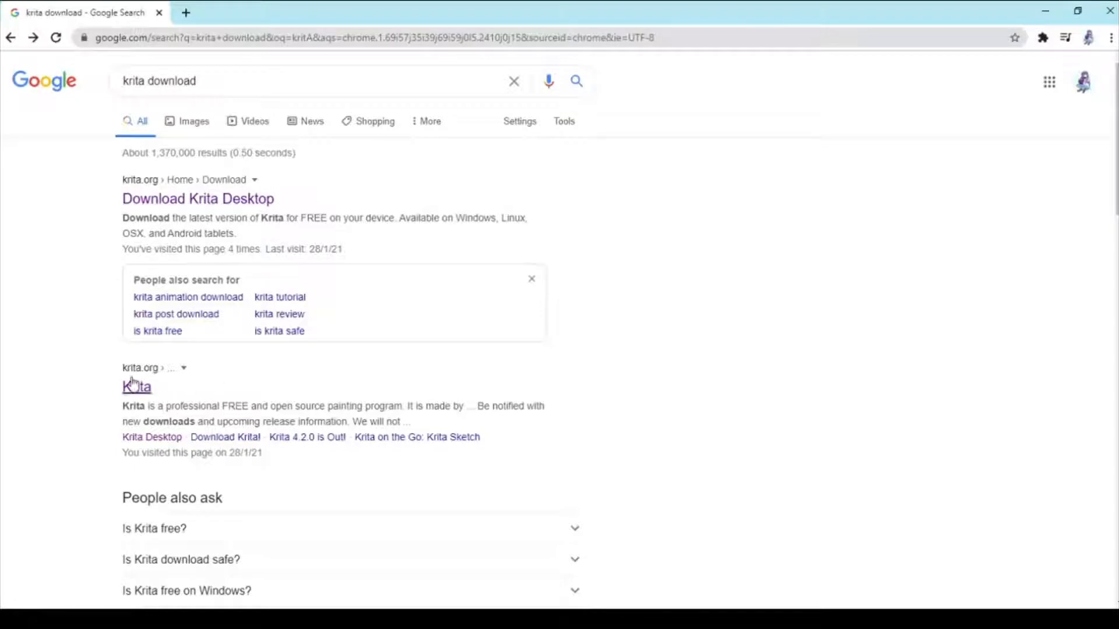
click(222, 198)
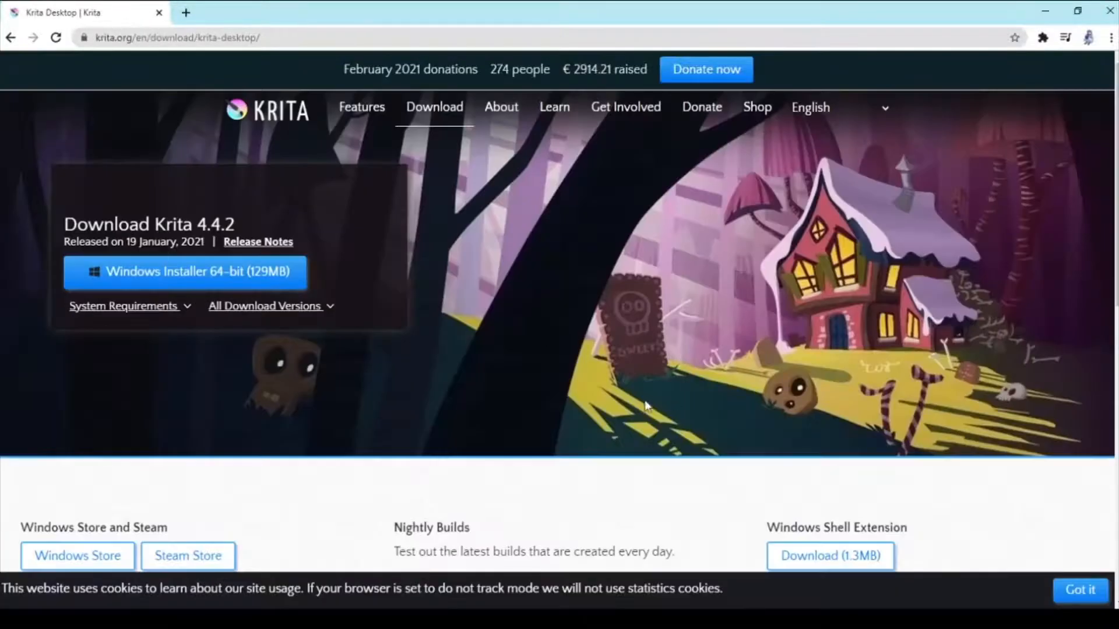
scroll(540, 437, down, 3)
scroll(597, 326, down, 3)
scroll(600, 342, up, 6)
Examine the list of all download versions and the system requirements for Krita 4.4.2
click(306, 307)
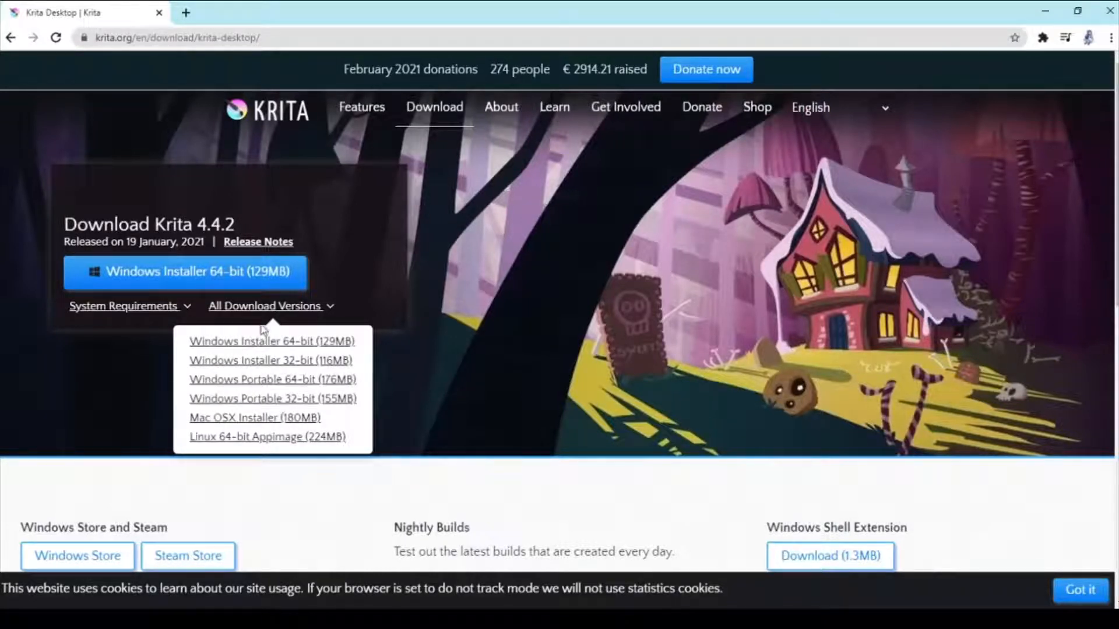
click(269, 307)
click(157, 307)
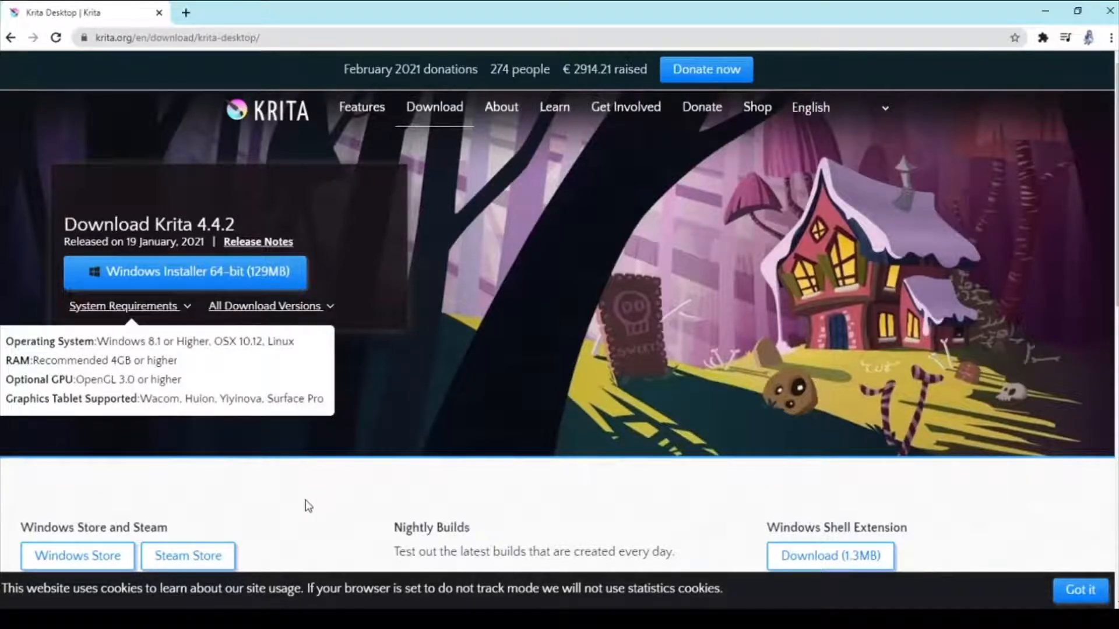
click(153, 308)
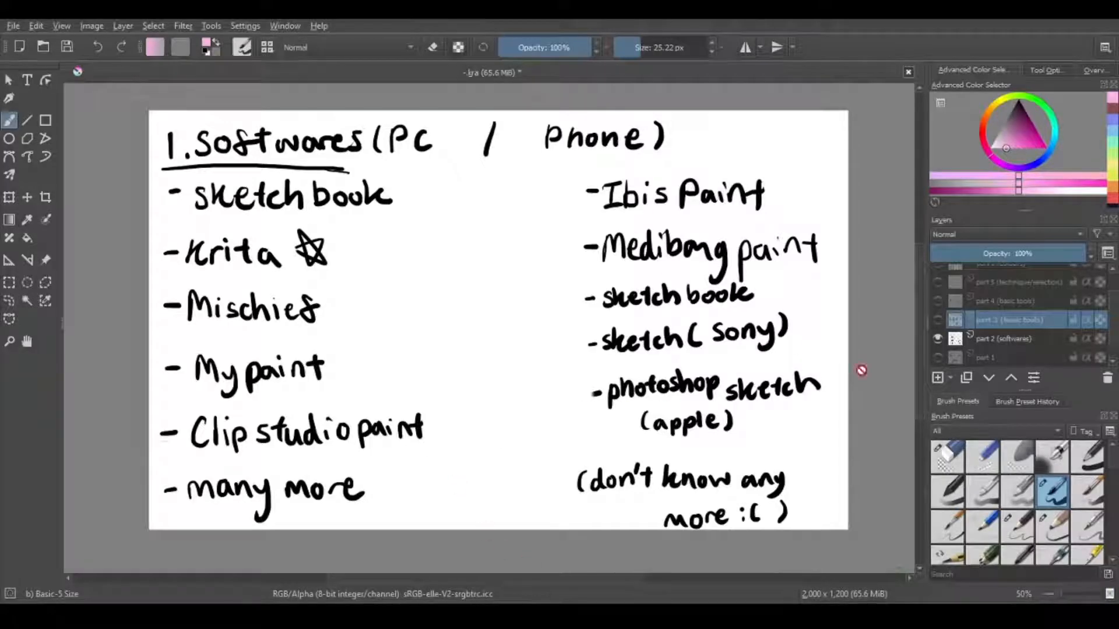
Back in Krita, hide the "part 2 (softwares)" layer and show the "part 3 (basic tools)" layer
click(937, 339)
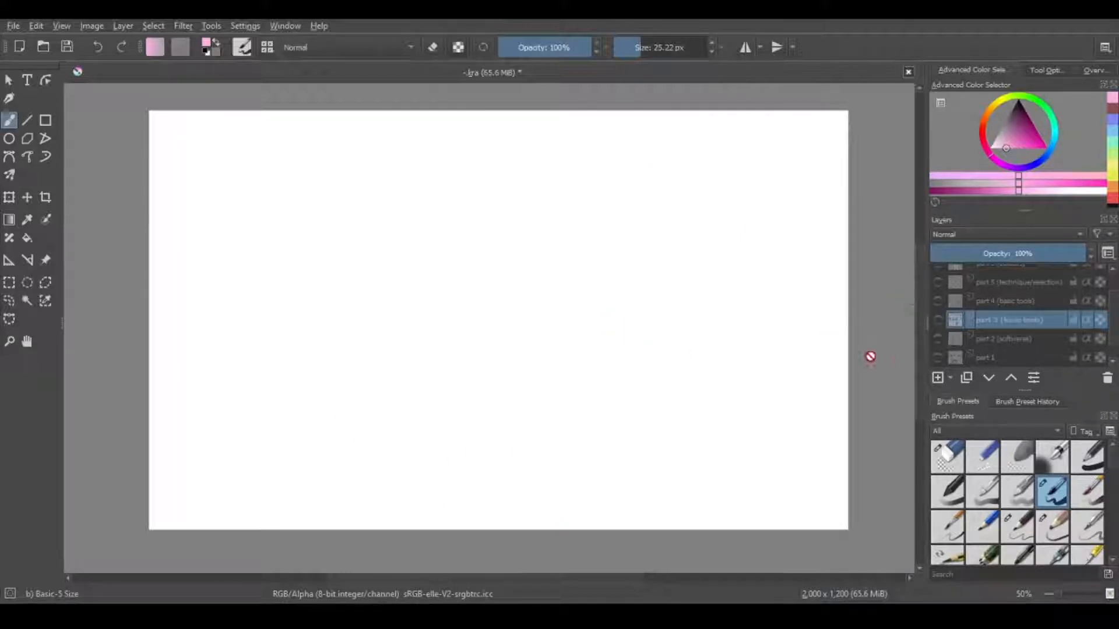
click(937, 319)
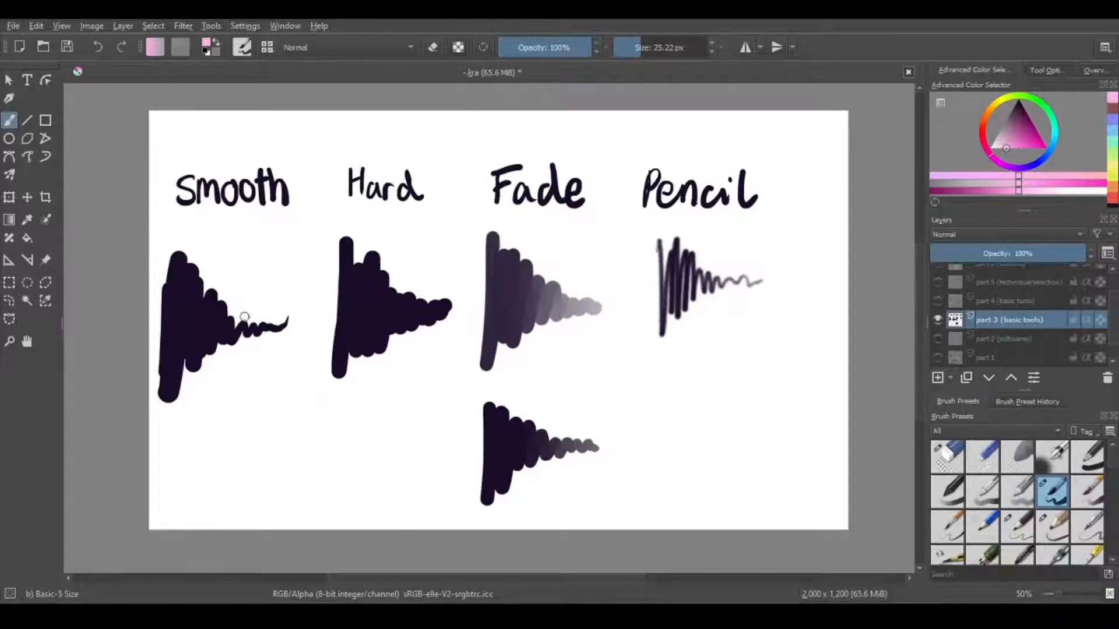
Try pink test strokes with the Basic-5 Size brush below the Smooth sample, undoing them
mouse_move(184, 509)
mouse_down()
mouse_move(201, 495)
mouse_move(220, 399)
mouse_move(252, 473)
mouse_move(290, 415)
mouse_up()
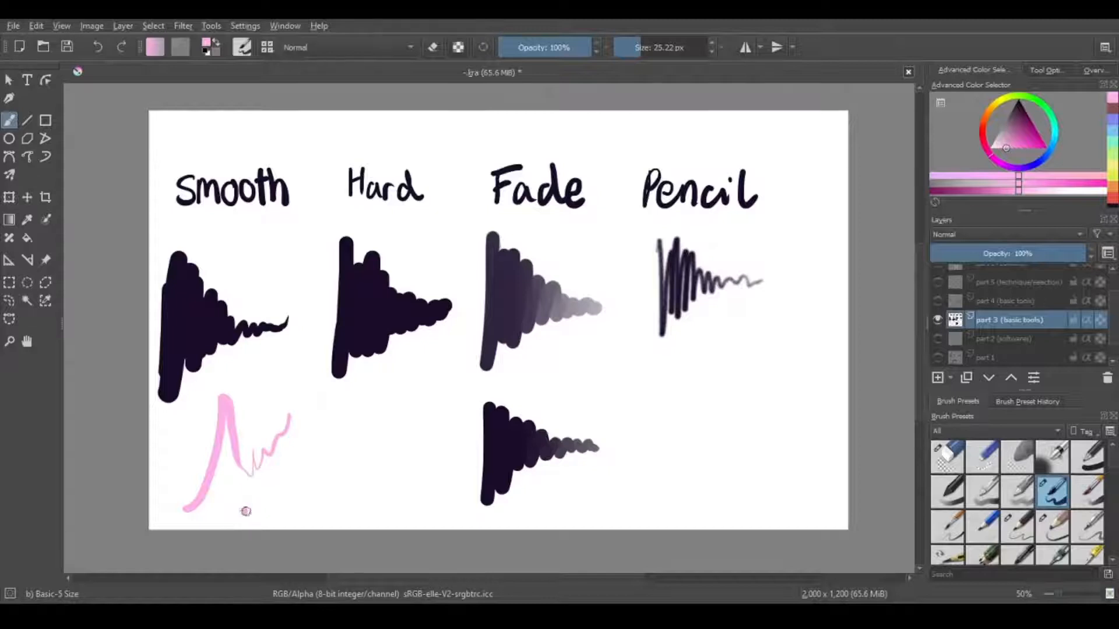
mouse_move(244, 511)
mouse_down()
mouse_move(310, 465)
mouse_move(348, 468)
mouse_up()
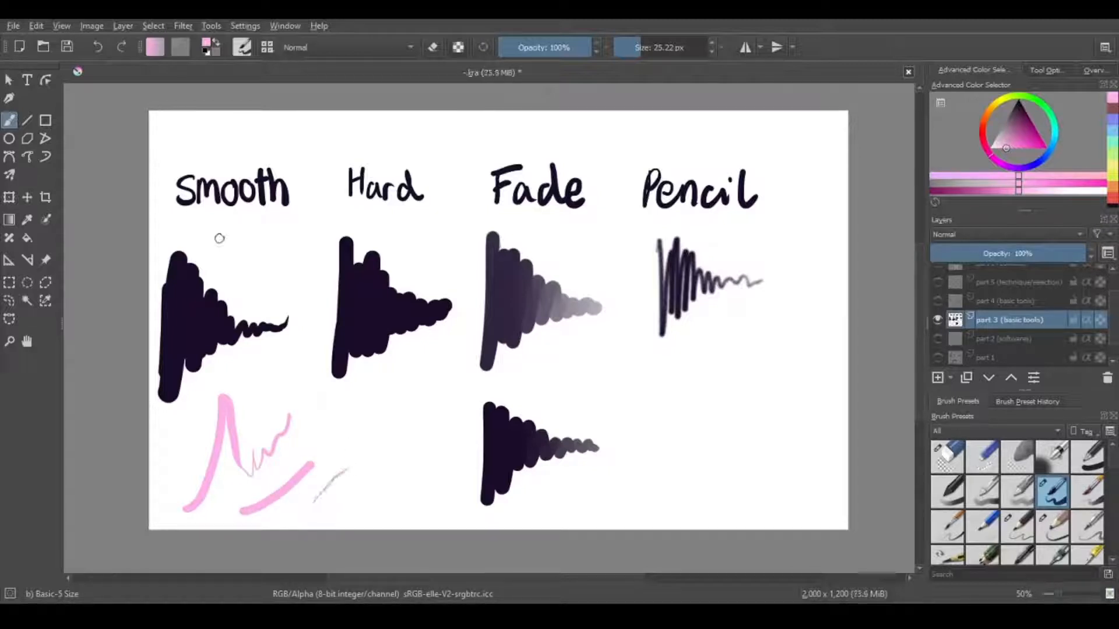
click(96, 56)
click(95, 51)
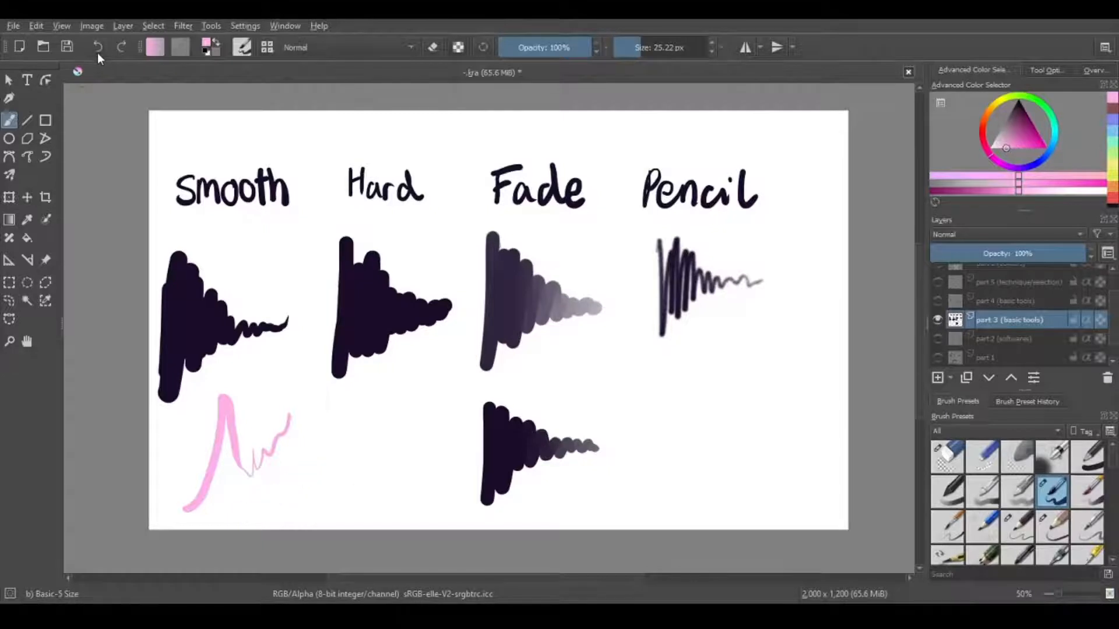
click(97, 52)
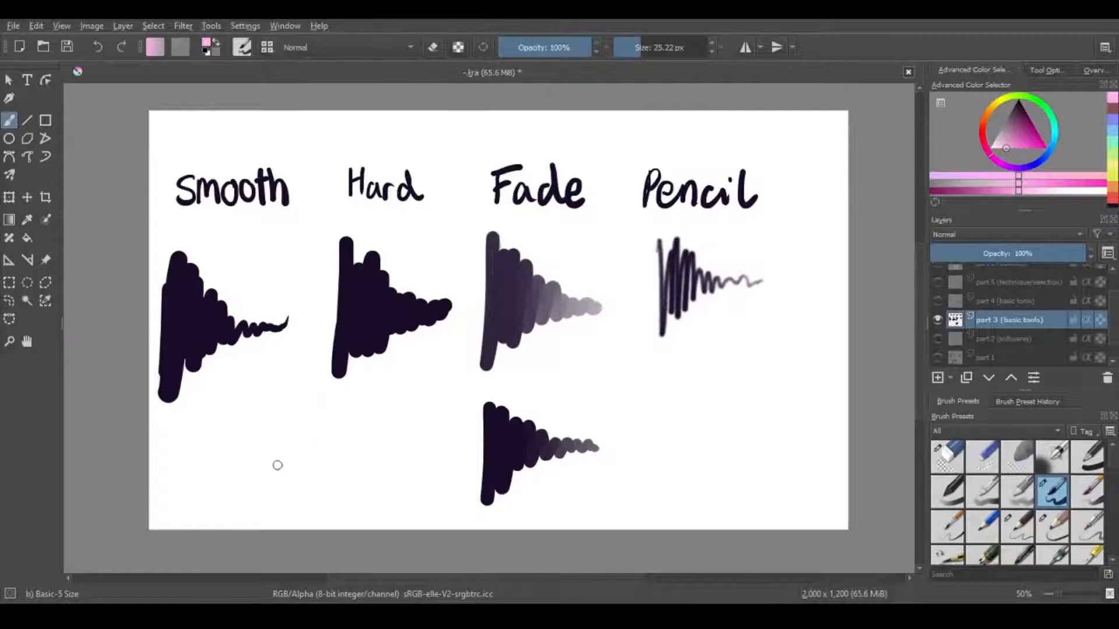
mouse_move(204, 482)
mouse_down()
mouse_move(251, 445)
mouse_move(236, 416)
mouse_up()
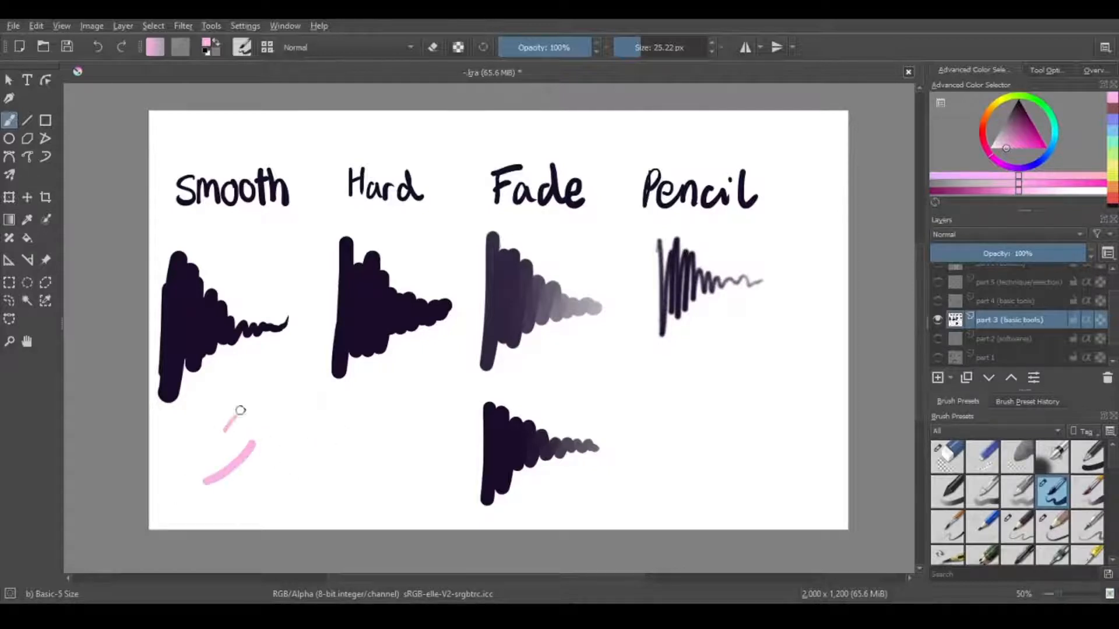
click(99, 49)
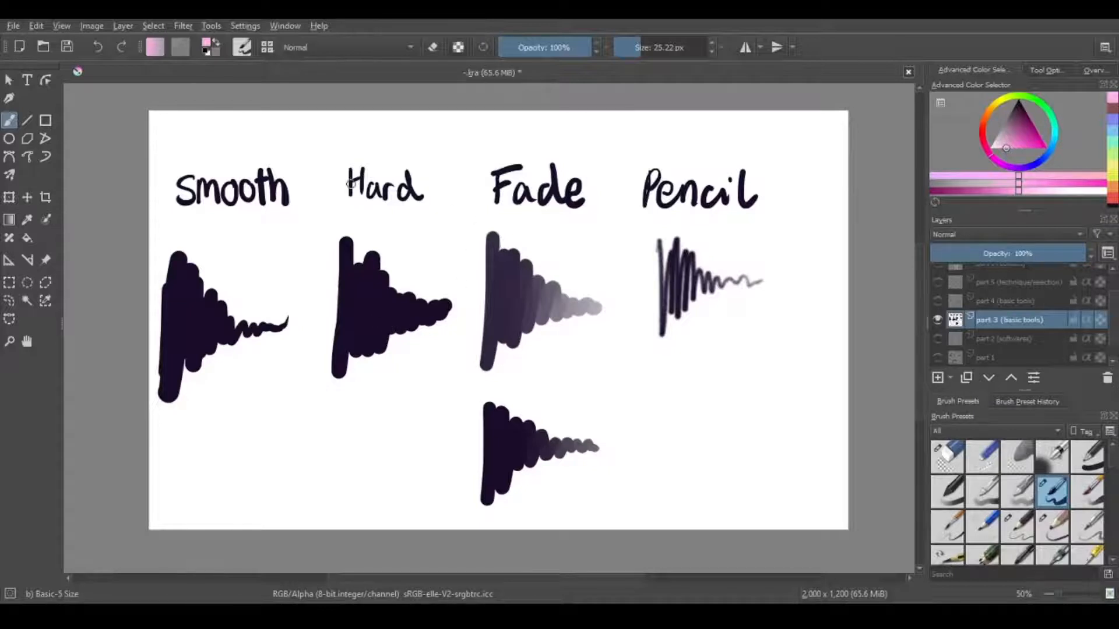
Try a pink zigzag test stroke with the Basic-1 brush below the Hard sample and undo it
click(1088, 452)
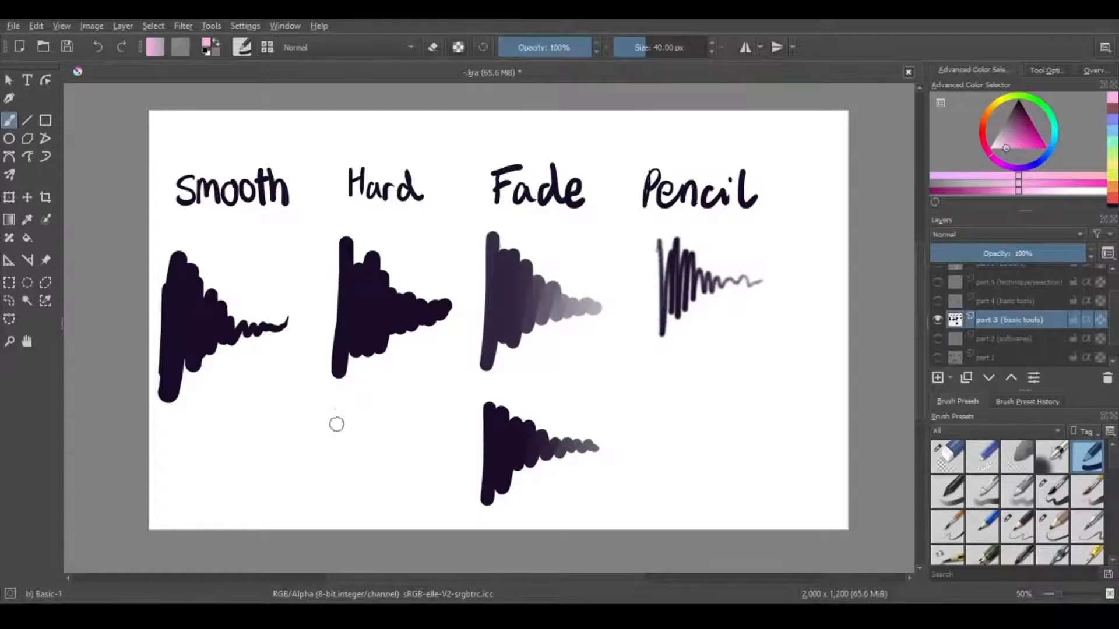
mouse_move(338, 422)
mouse_down()
mouse_move(347, 449)
mouse_move(402, 448)
mouse_move(444, 396)
mouse_up()
drag(409, 436, 447, 432)
click(99, 50)
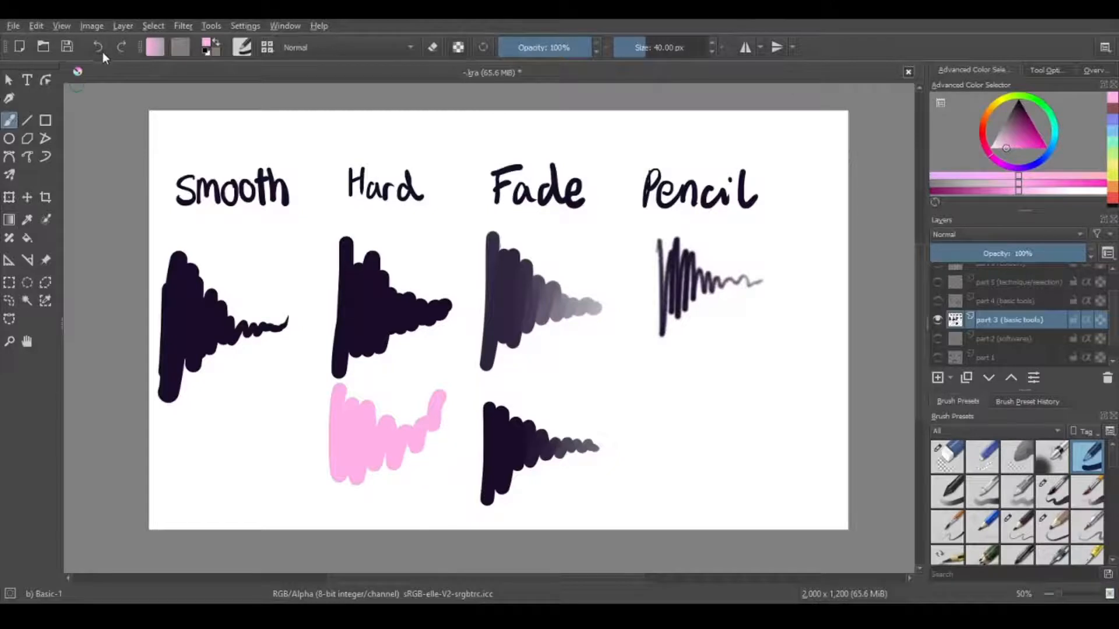
click(102, 49)
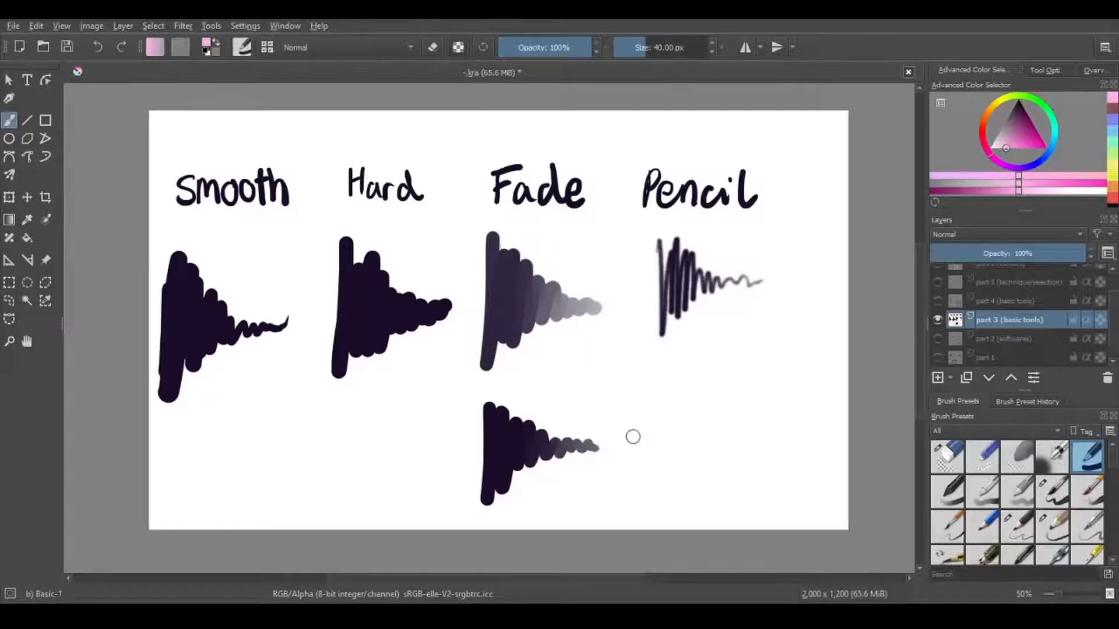
Go through the fading brush presets such as Basic-3 Flow and Basic-3 Size Opacity, returning to Basic-5 Size
click(985, 499)
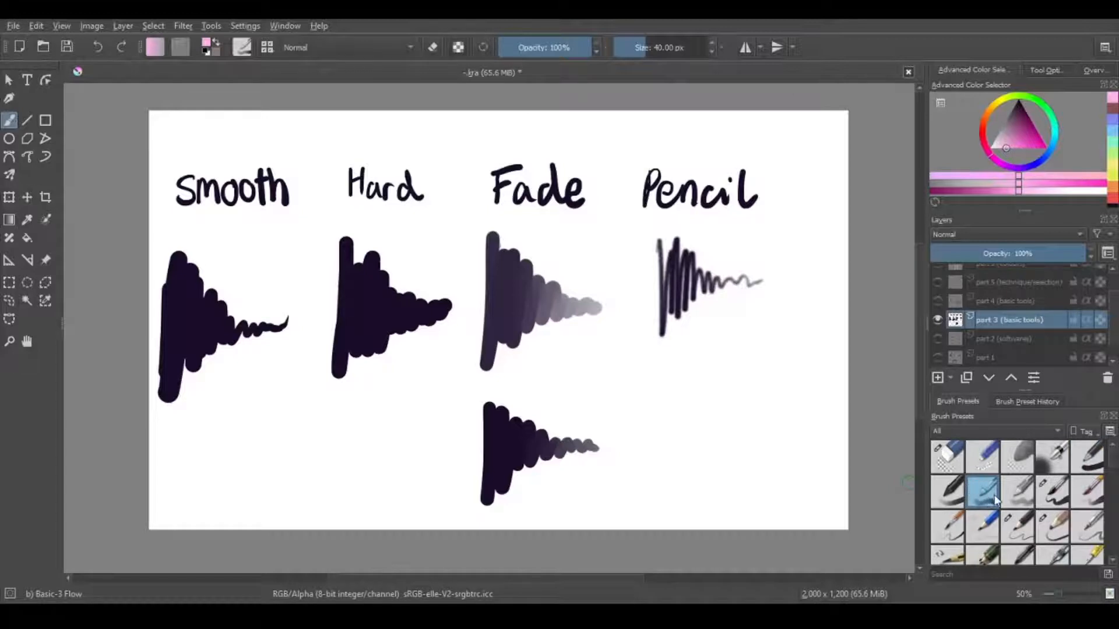
click(1093, 494)
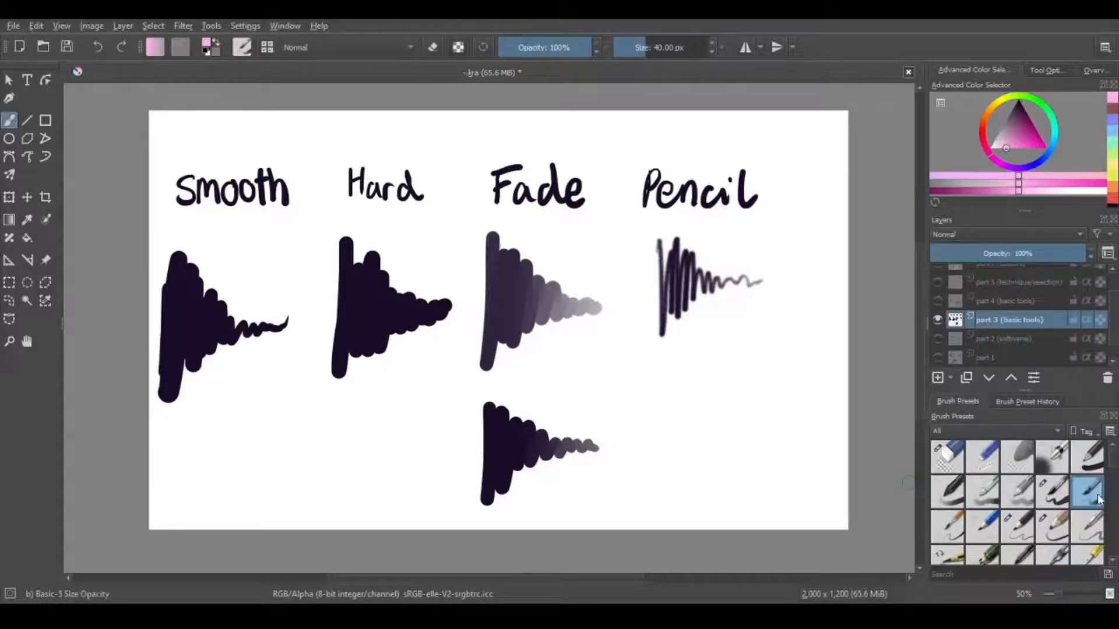
click(975, 502)
click(1051, 501)
click(1080, 506)
key(slash)
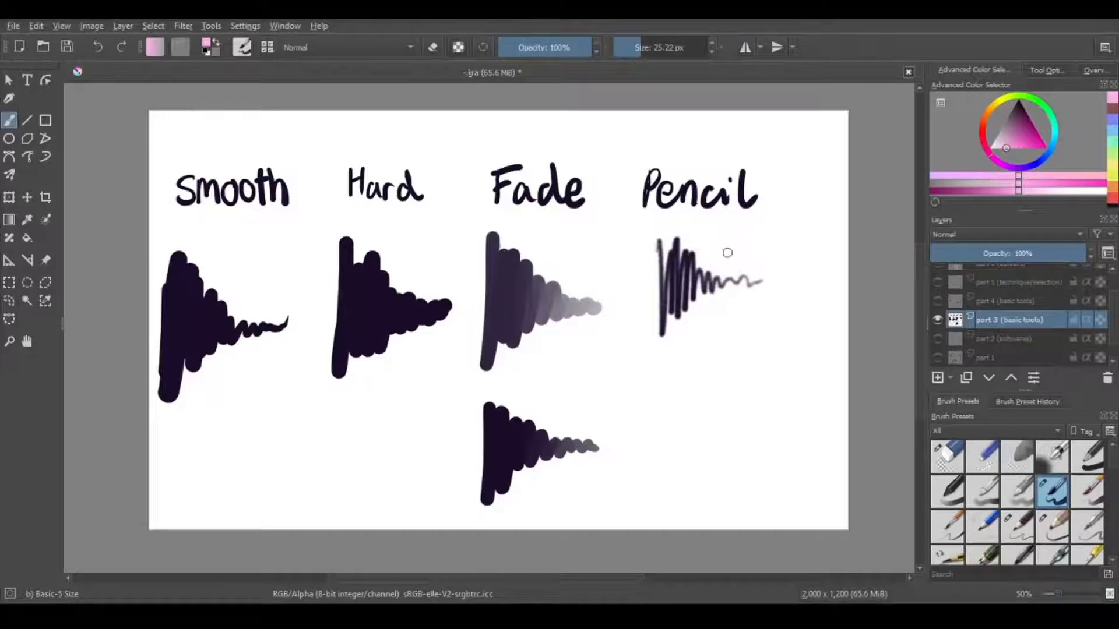
Go through the pencil brush presets from Pencil-1 Hard to Pencil-3 Large 4B
click(983, 526)
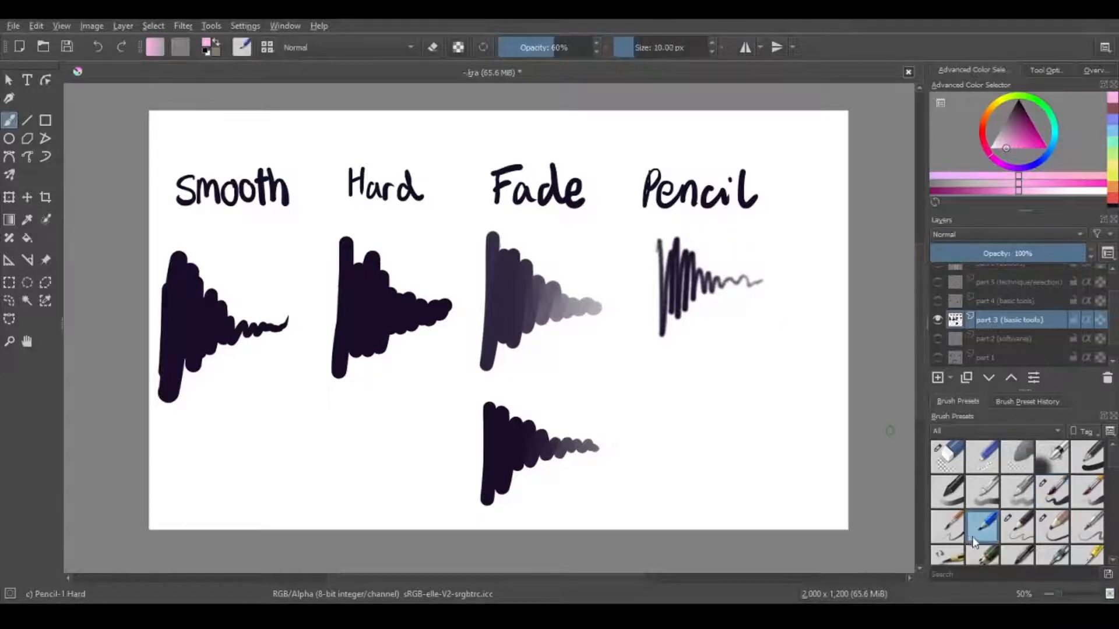
click(1014, 529)
click(1057, 533)
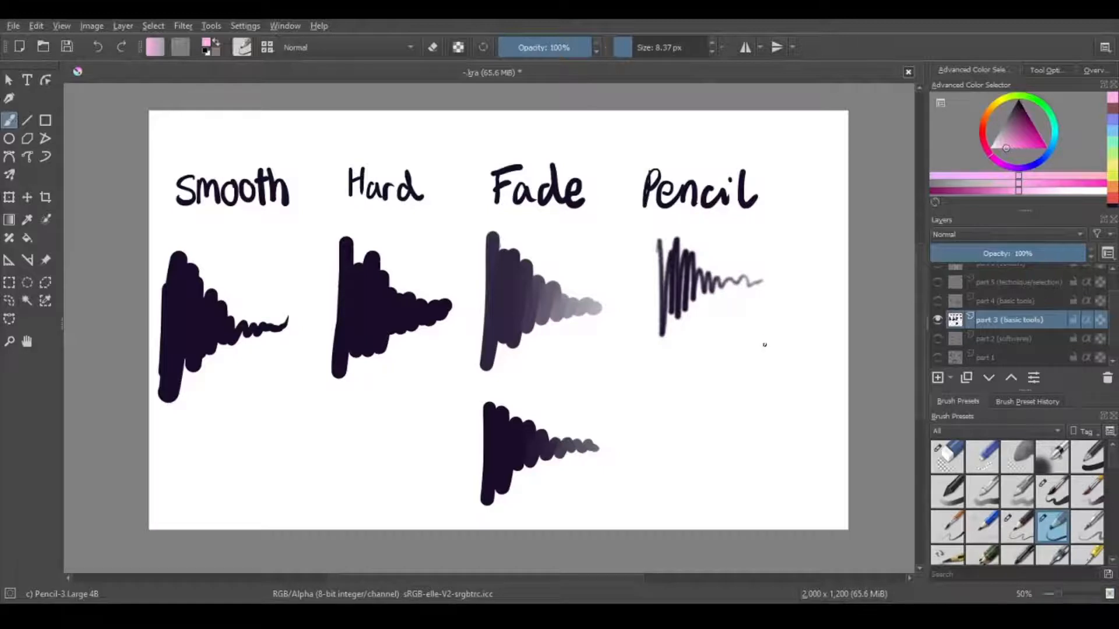
Hide the "part 3 (basic tools)" layer, then show "part 4 (basic tools)" and make it the active layer
click(937, 319)
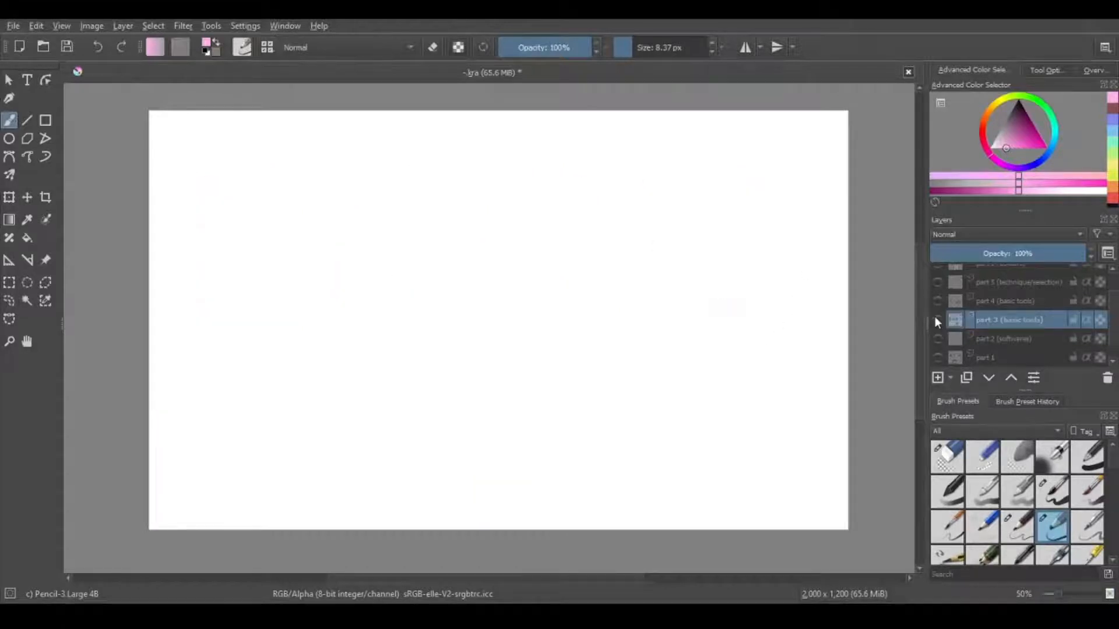
click(937, 301)
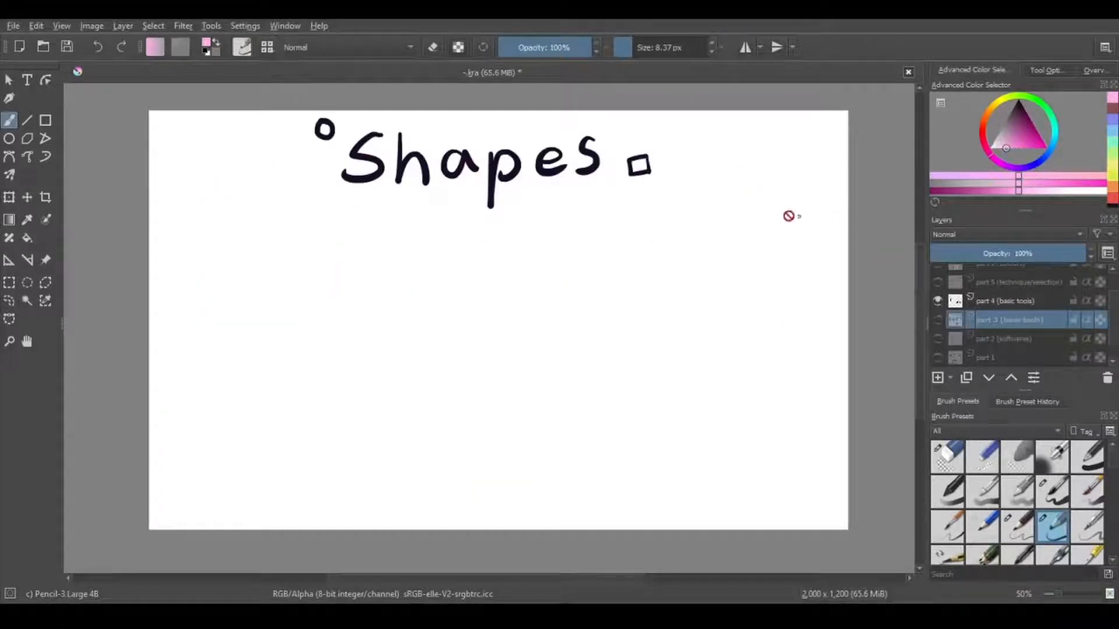
click(1025, 302)
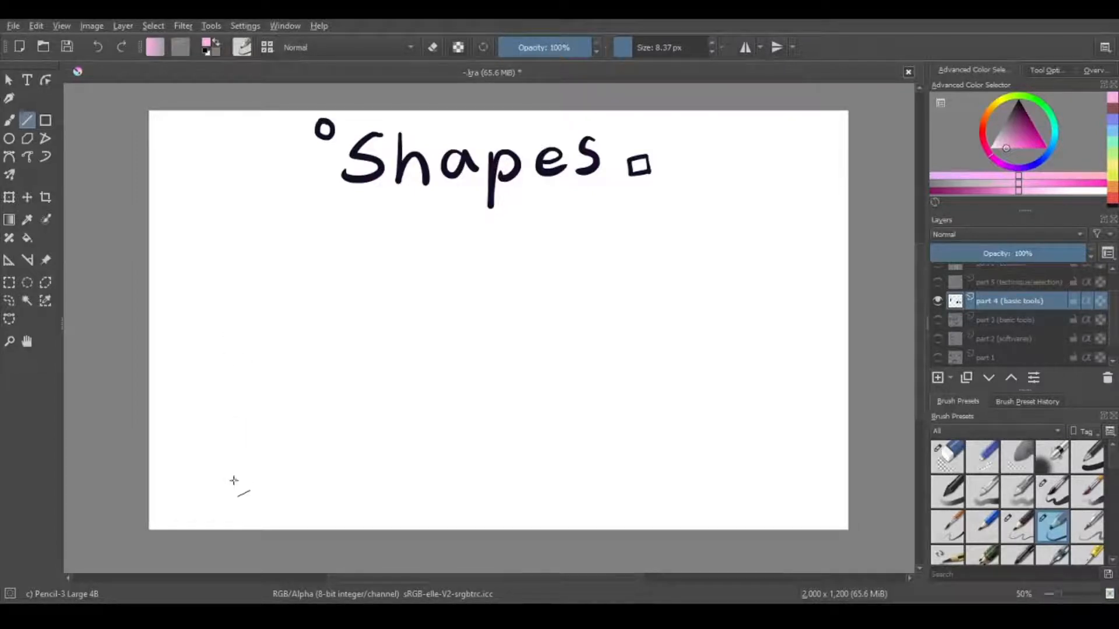
Draw several crossing straight pink lines below the Shapes heading with the Line tool and the Basic-5 Size brush
click(1049, 506)
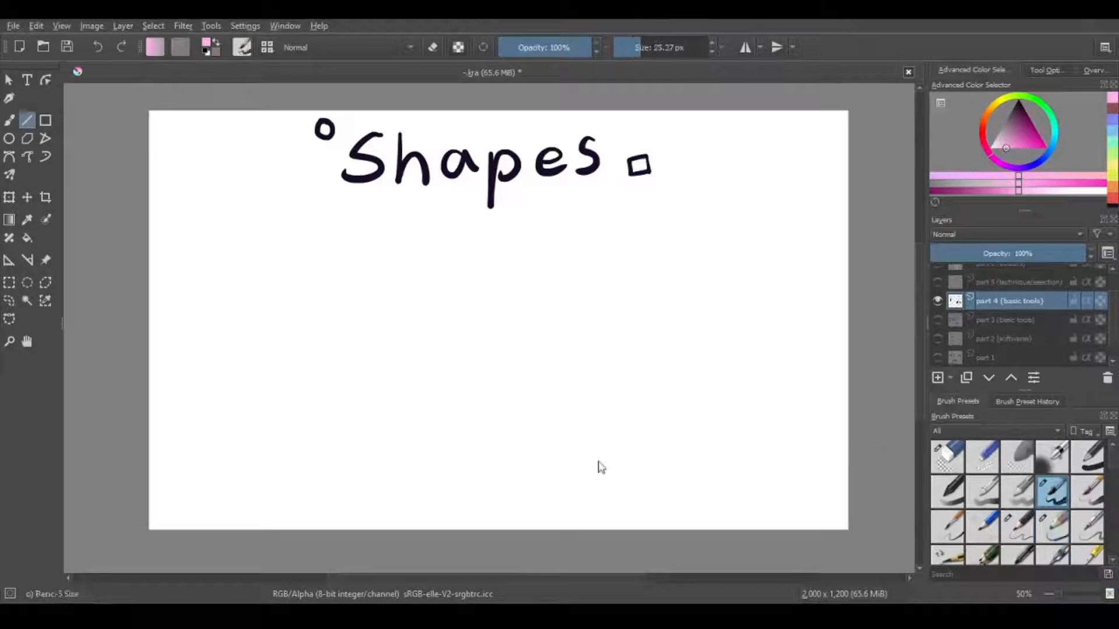
mouse_move(251, 501)
mouse_down()
mouse_move(229, 268)
mouse_move(248, 223)
mouse_up()
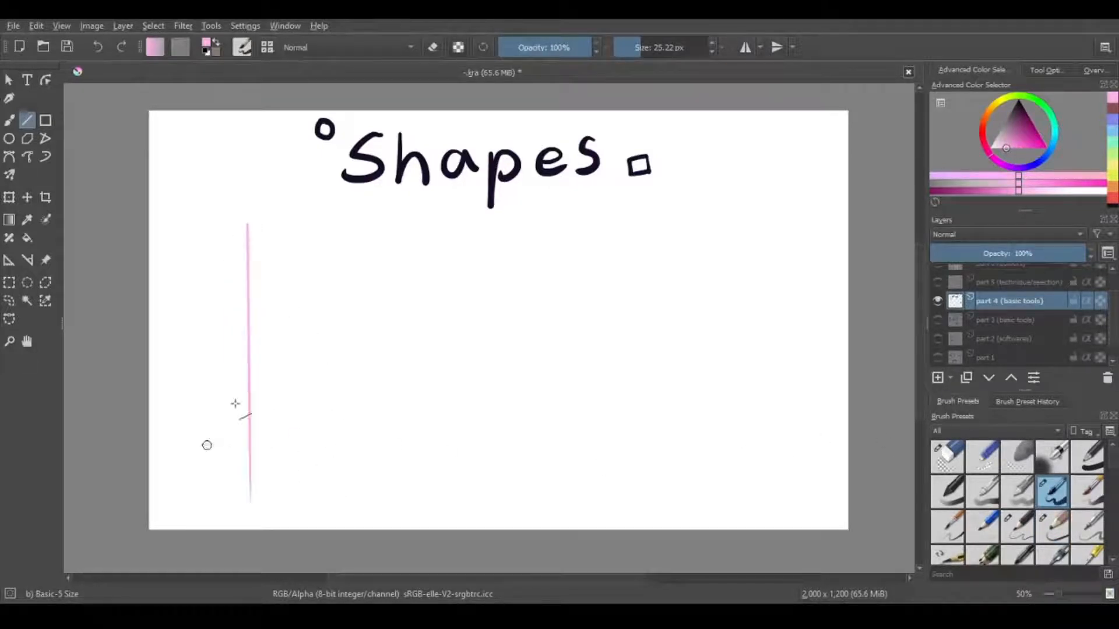
drag(207, 444, 337, 258)
drag(166, 285, 389, 419)
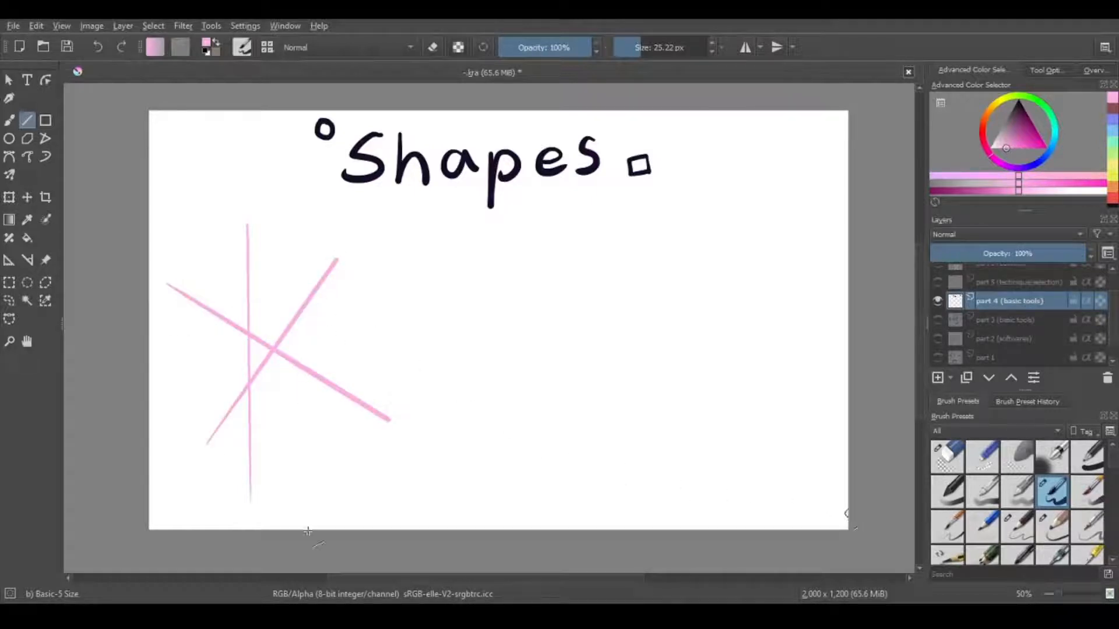
mouse_move(287, 516)
mouse_down()
mouse_move(411, 300)
mouse_move(446, 450)
mouse_up()
Draw a thick vertical line and a thick diagonal line across the others with the Basic-1 brush
click(1087, 457)
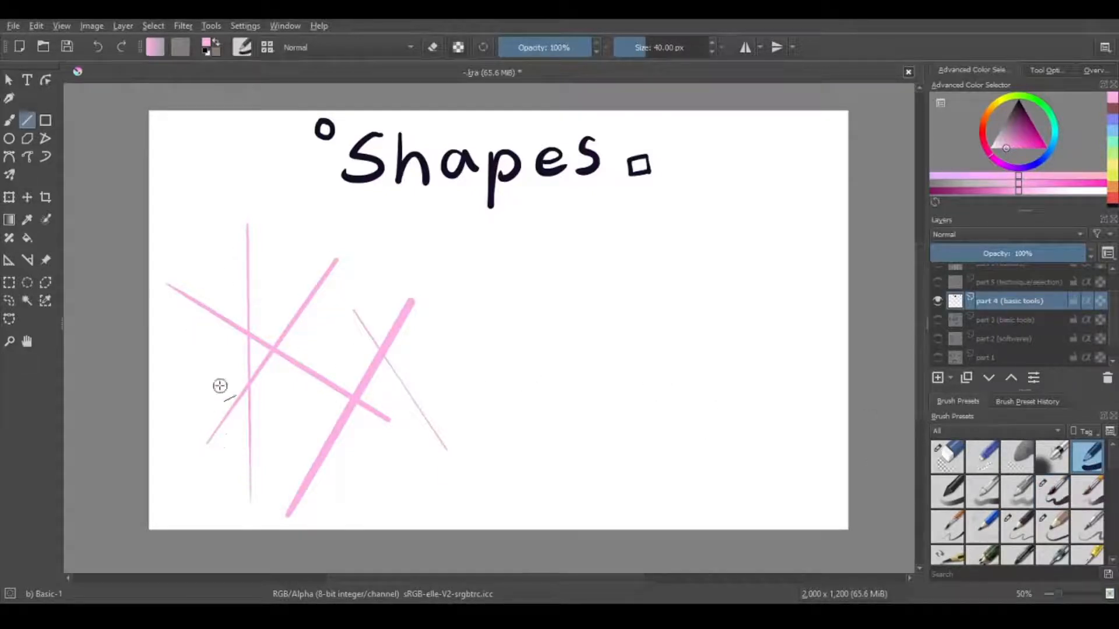
drag(219, 498, 219, 228)
drag(177, 424, 388, 296)
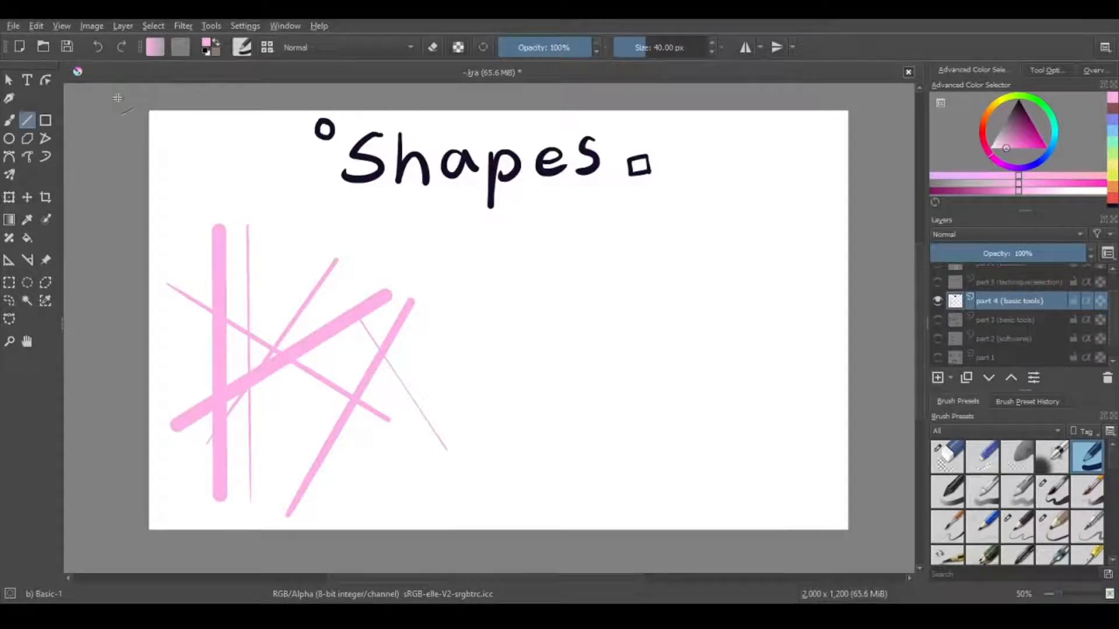
Undo all the straight lines drawn below the Shapes heading
click(97, 48)
click(96, 48)
click(98, 47)
click(98, 48)
click(98, 47)
click(98, 47)
click(98, 47)
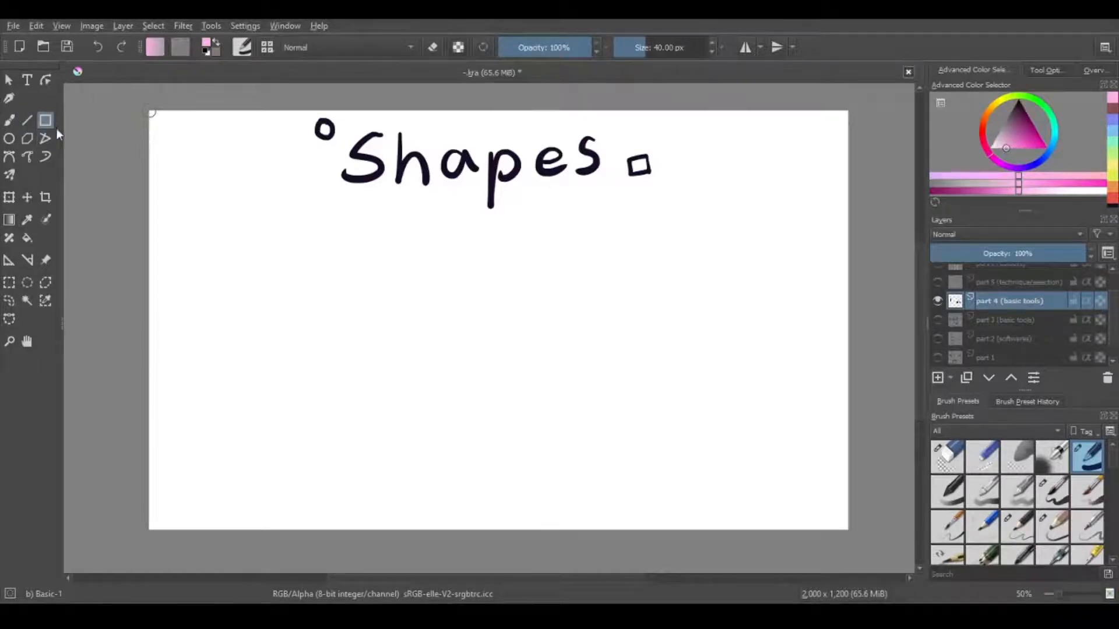
Draw a pink square outline below the Shapes heading with the Rectangle tool, using a 5.88 px Basic-1 brush
click(631, 56)
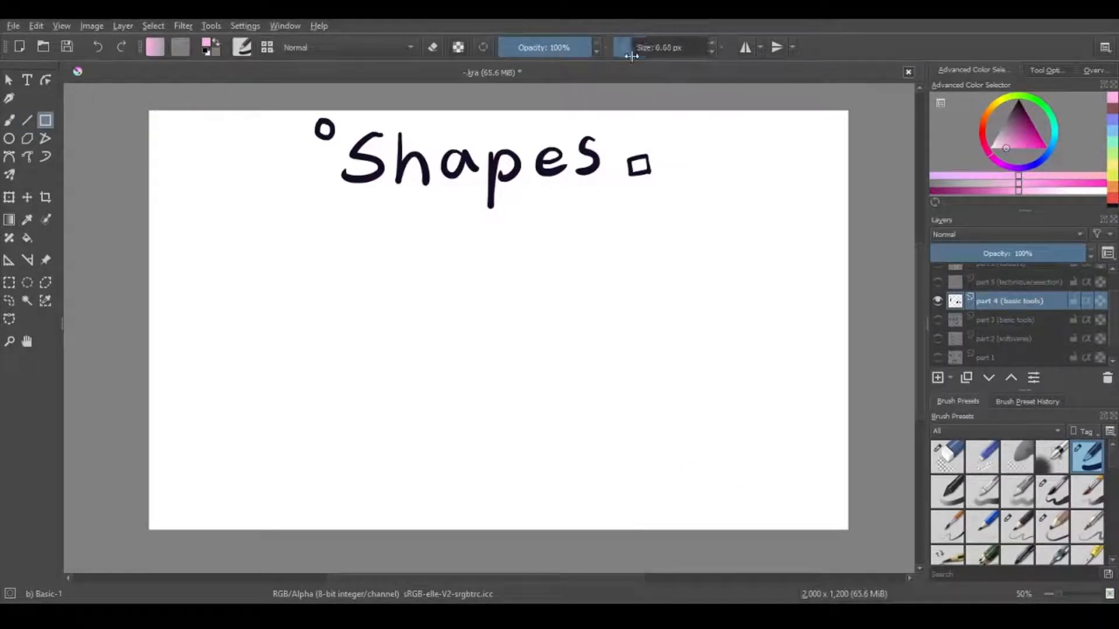
drag(631, 56, 628, 56)
mouse_move(236, 259)
mouse_down()
mouse_move(345, 331)
mouse_move(459, 476)
mouse_up()
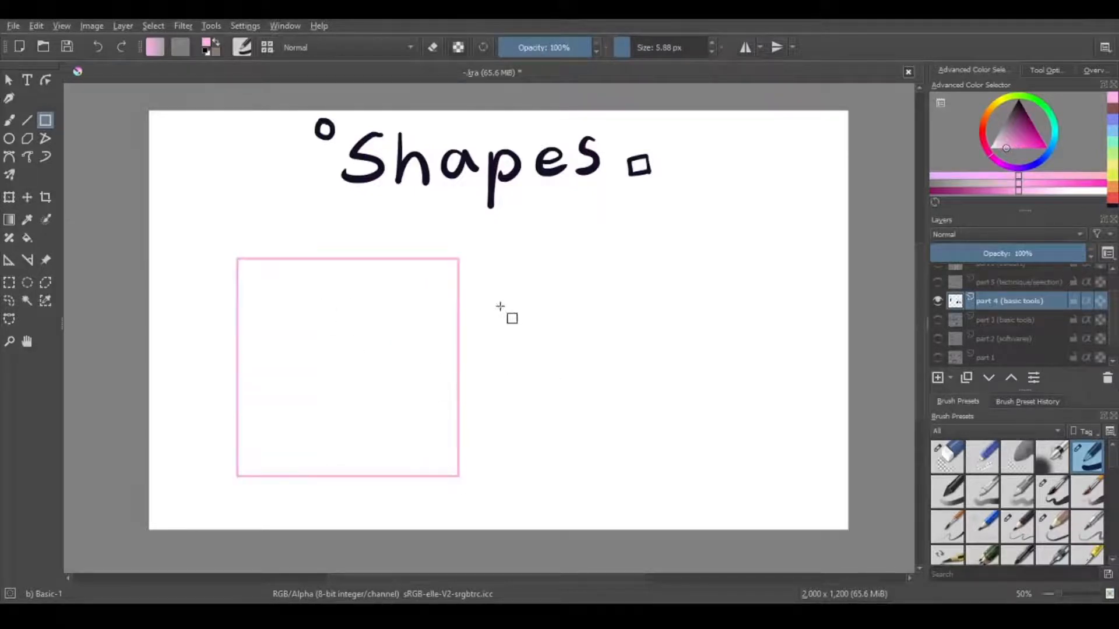
Draw a wide pink rectangle outline beside the square and undo it
drag(500, 307, 819, 460)
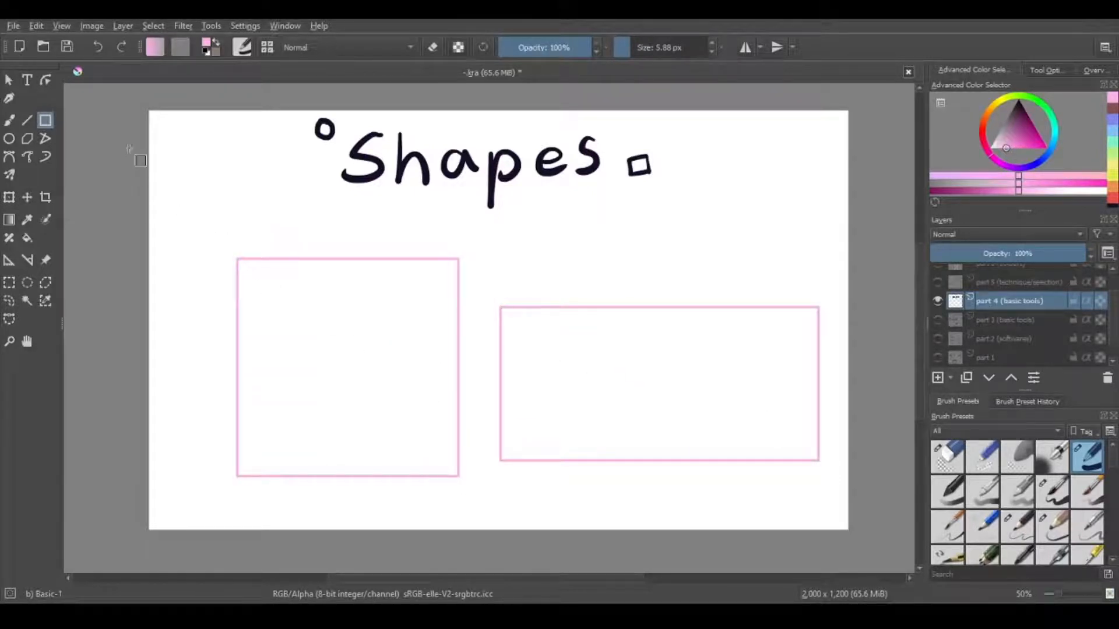
click(100, 54)
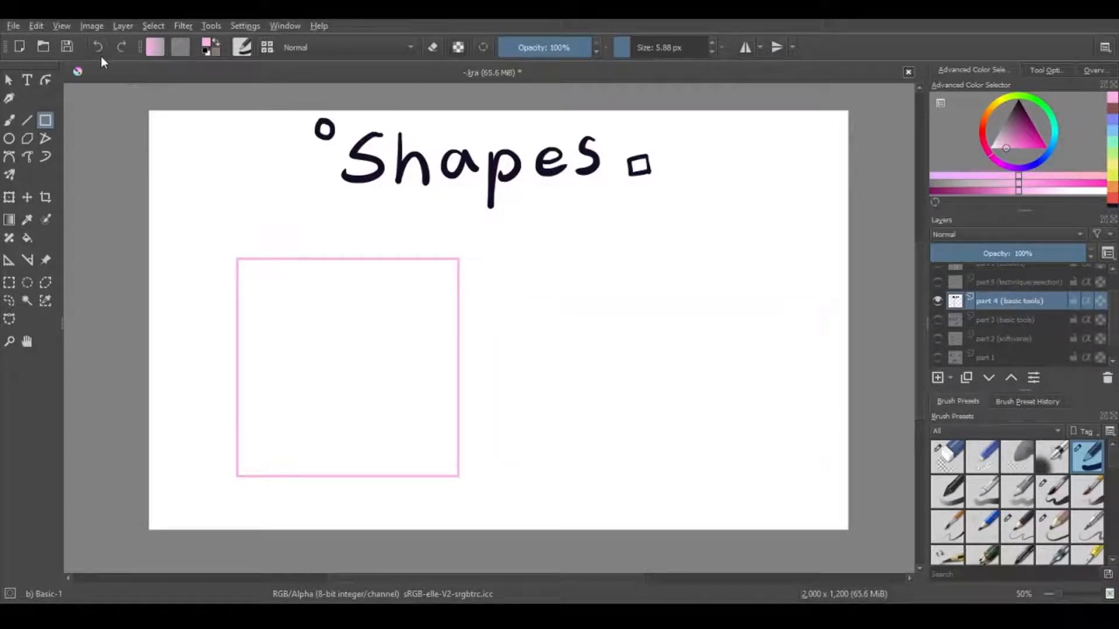
Undo the pink square, and draw a pink circle, a wide ellipse and a tall ellipse below the Shapes heading with the Ellipse tool
click(98, 52)
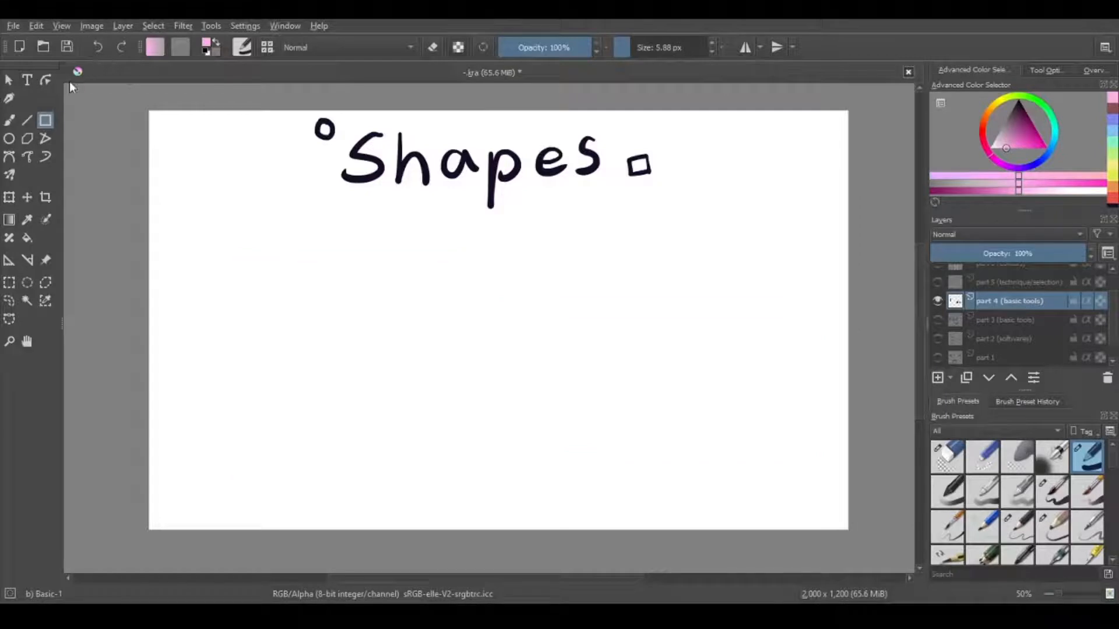
click(9, 139)
drag(239, 211, 469, 444)
drag(560, 335, 690, 392)
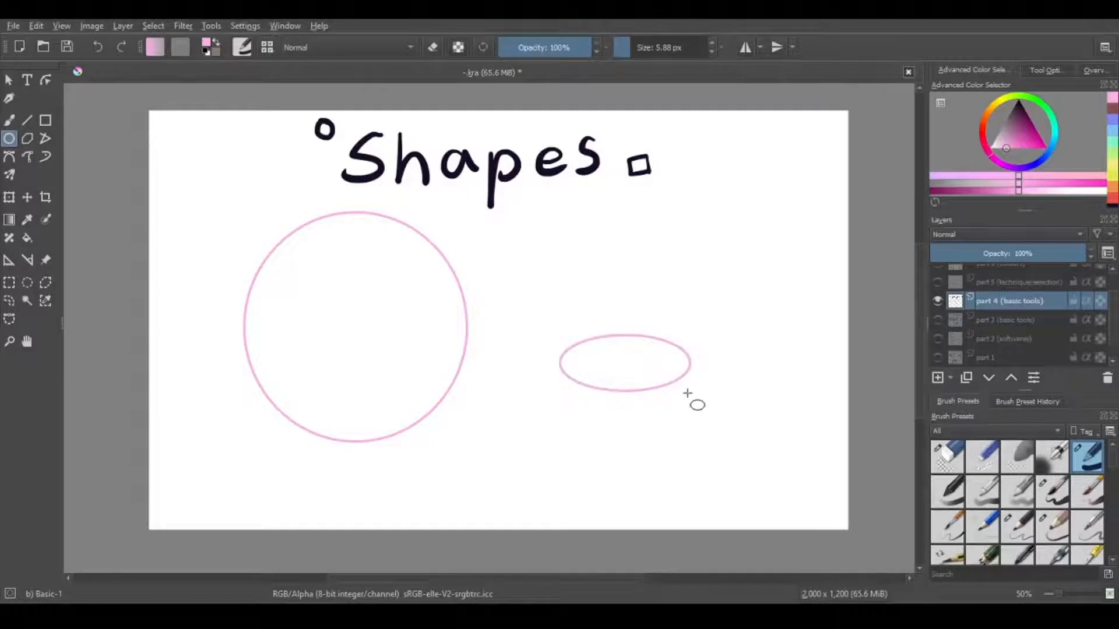
drag(721, 238, 795, 399)
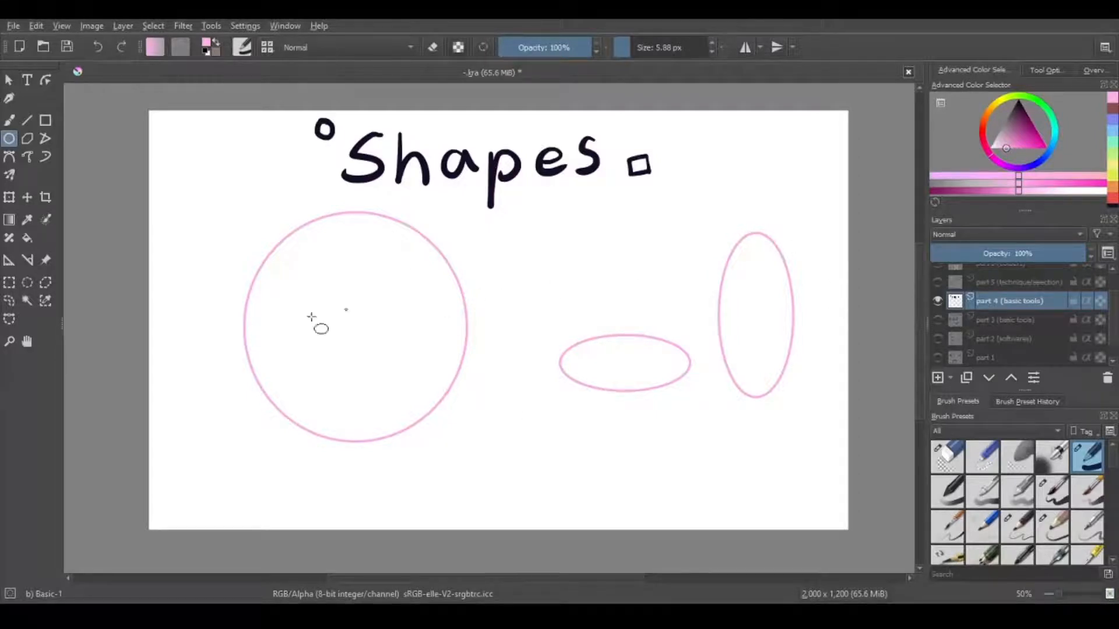
Undo the circle and both ellipses below the Shapes heading
click(98, 48)
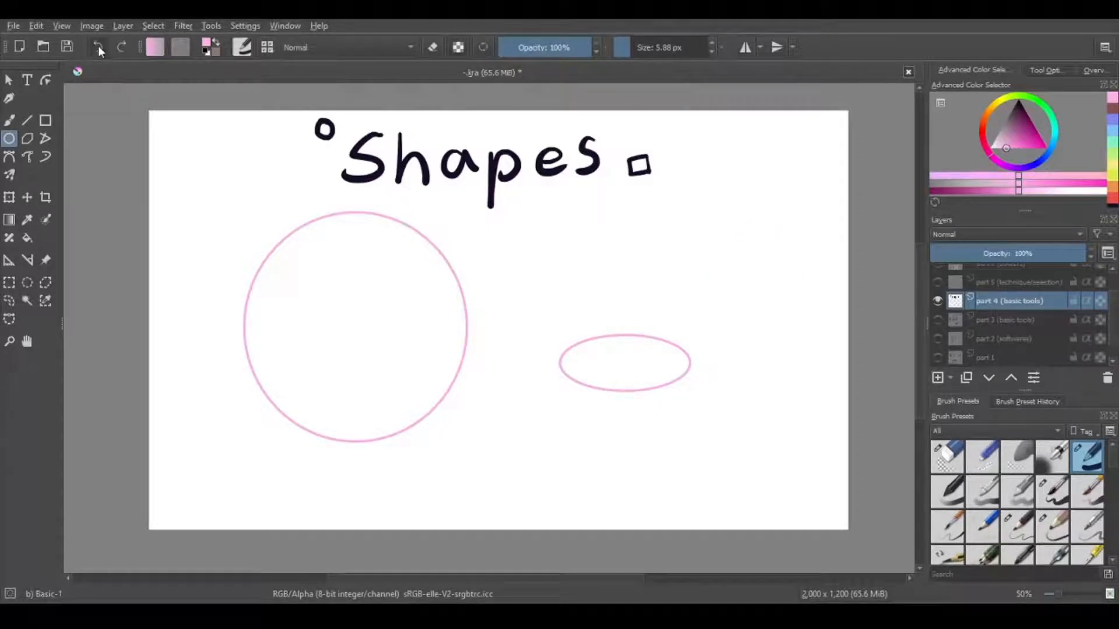
click(98, 46)
click(99, 44)
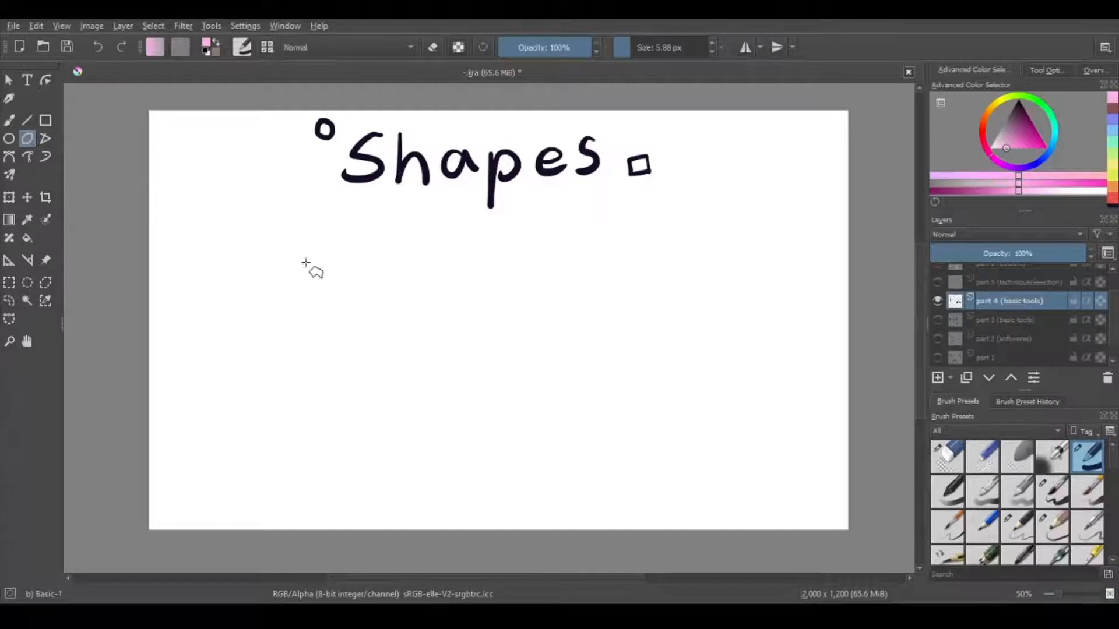
Draw a slanted pink triangle below the Shapes heading with the Polygon tool
click(620, 444)
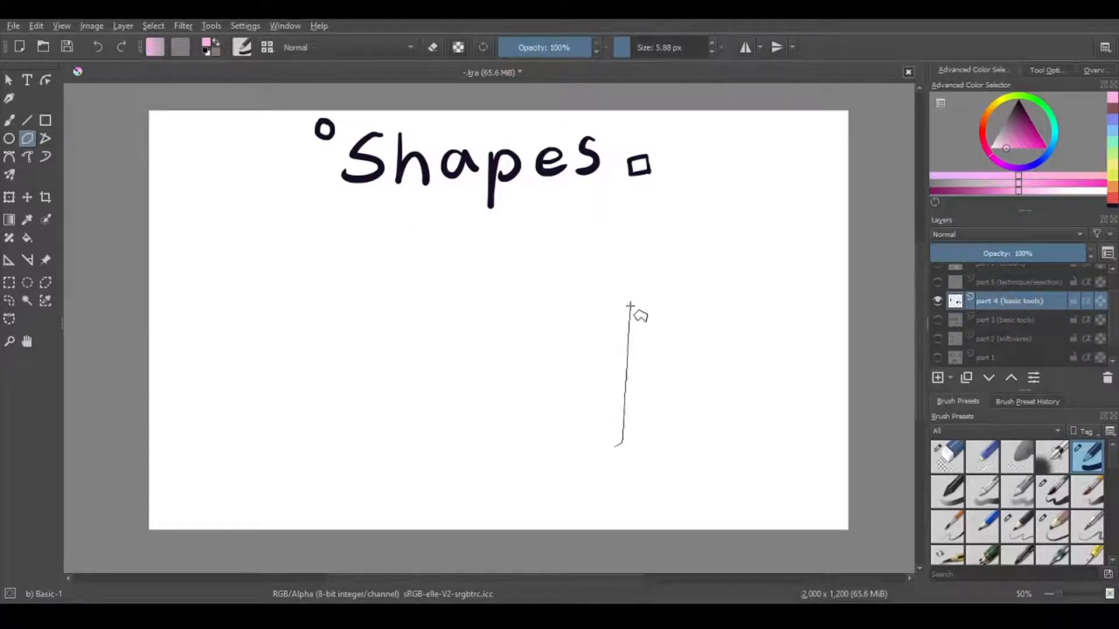
click(641, 298)
click(359, 305)
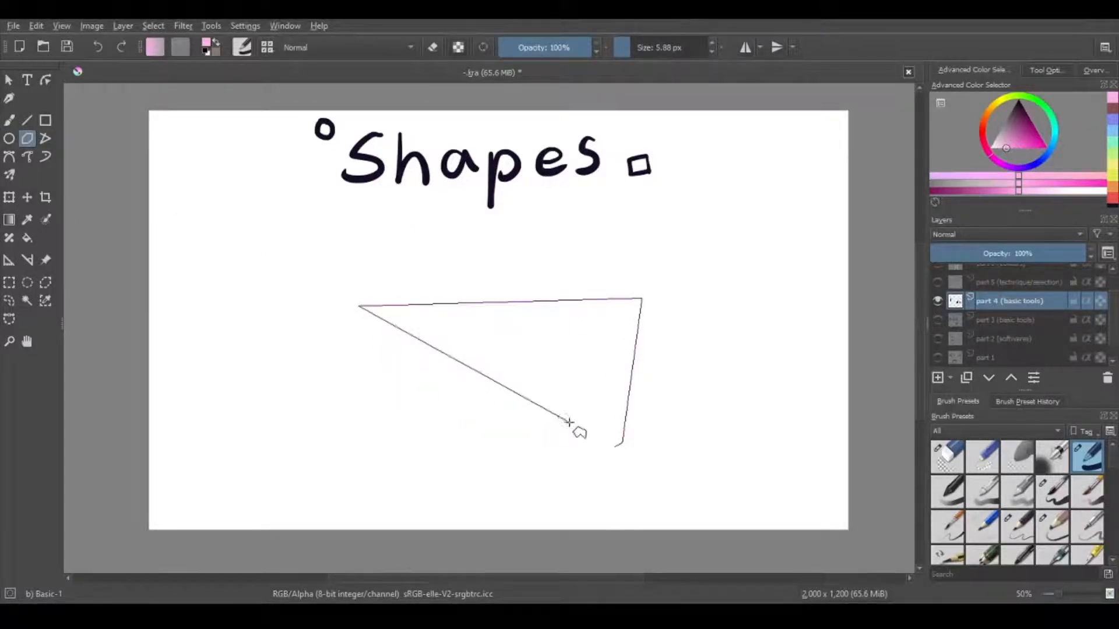
click(621, 447)
click(621, 447)
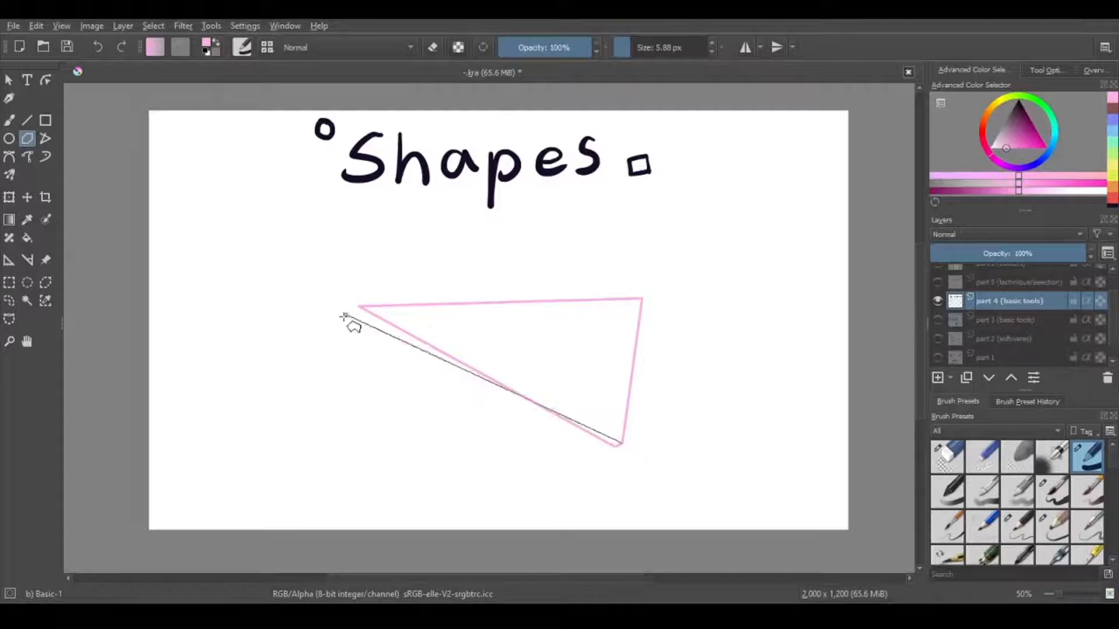
Draw an irregular polygon starting and ending at the triangle's lower corner, and undo both polygons
click(359, 427)
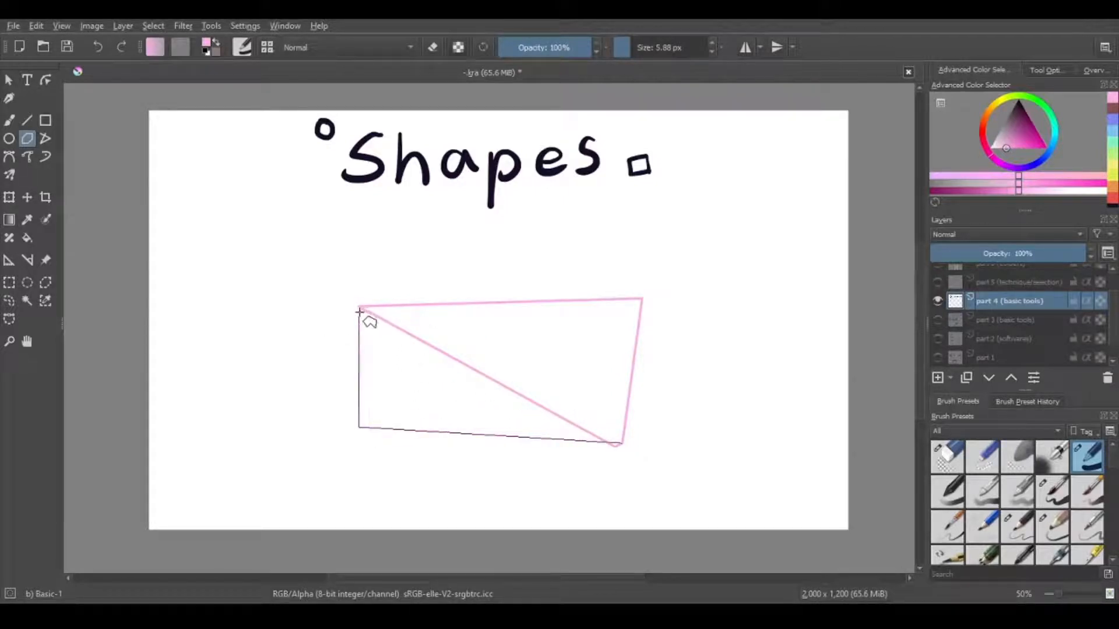
click(360, 309)
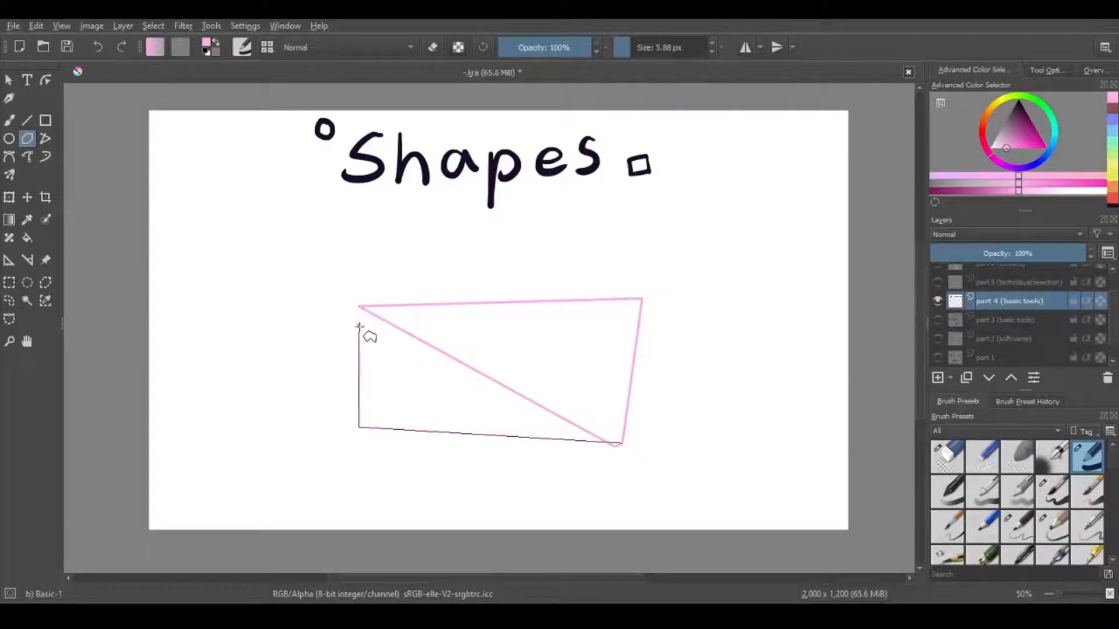
click(213, 487)
click(359, 427)
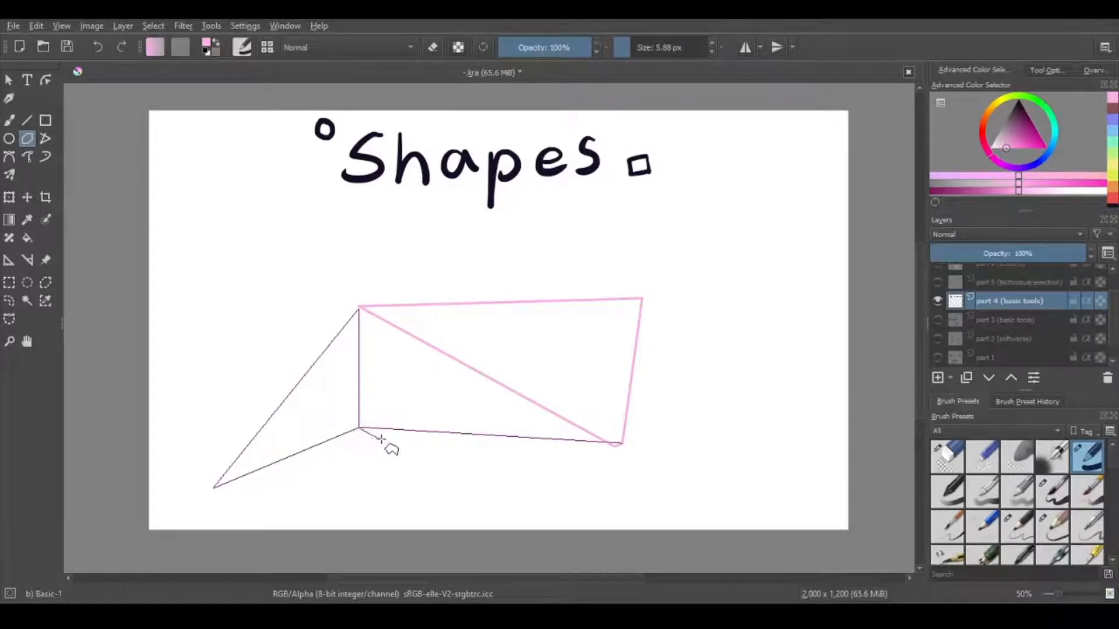
double_click(616, 447)
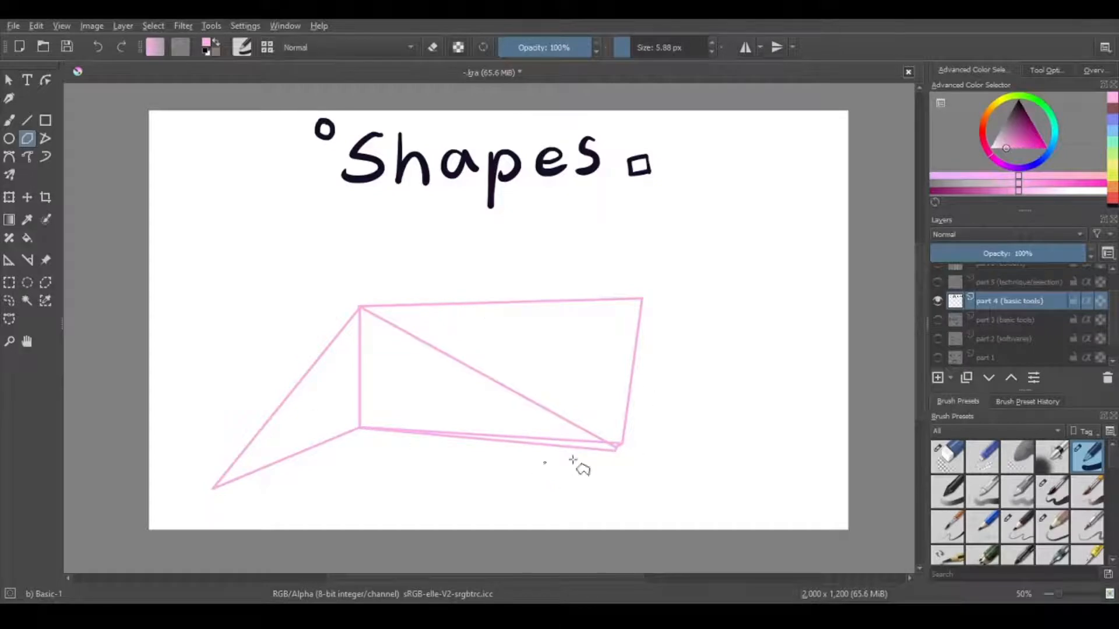
click(100, 50)
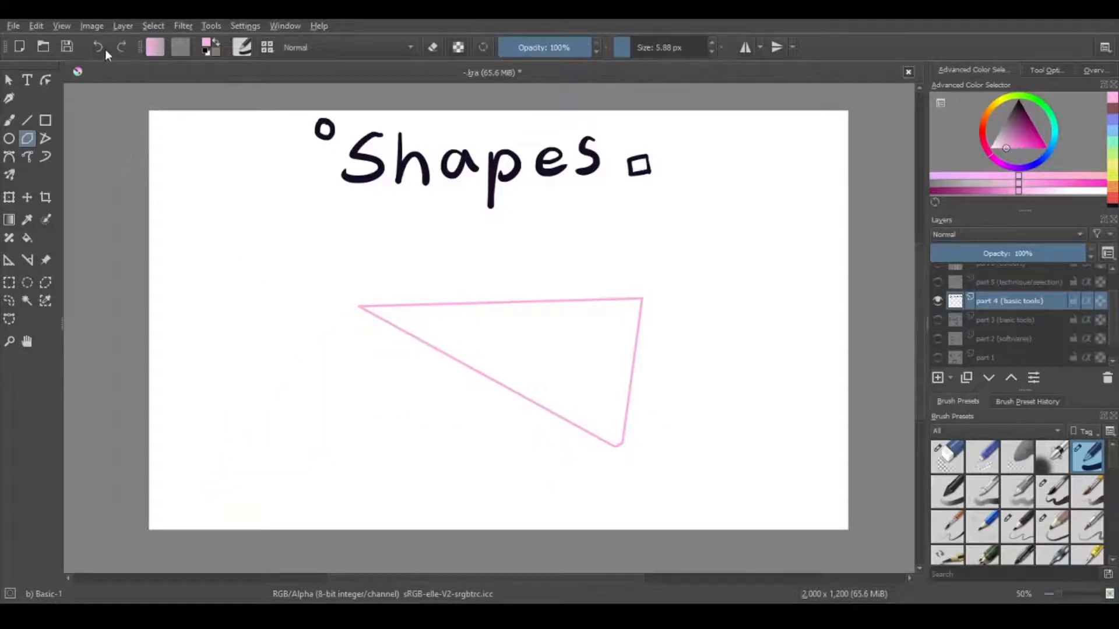
click(98, 49)
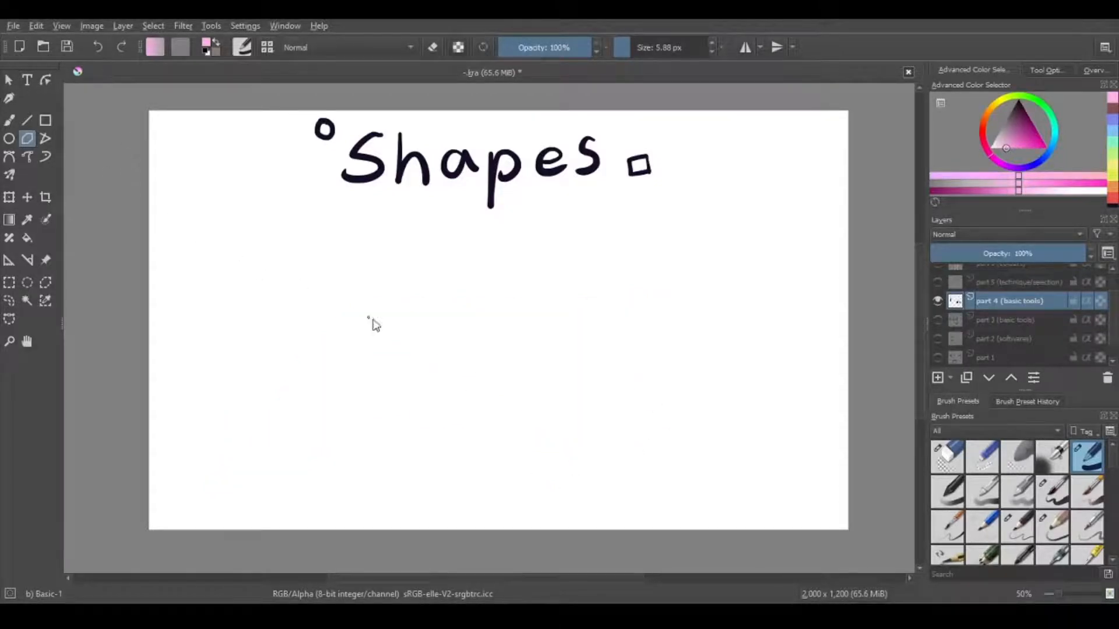
Draw a wide pink banner-shaped polygon with an inward notch in its lower edge below the Shapes heading
click(310, 280)
click(310, 462)
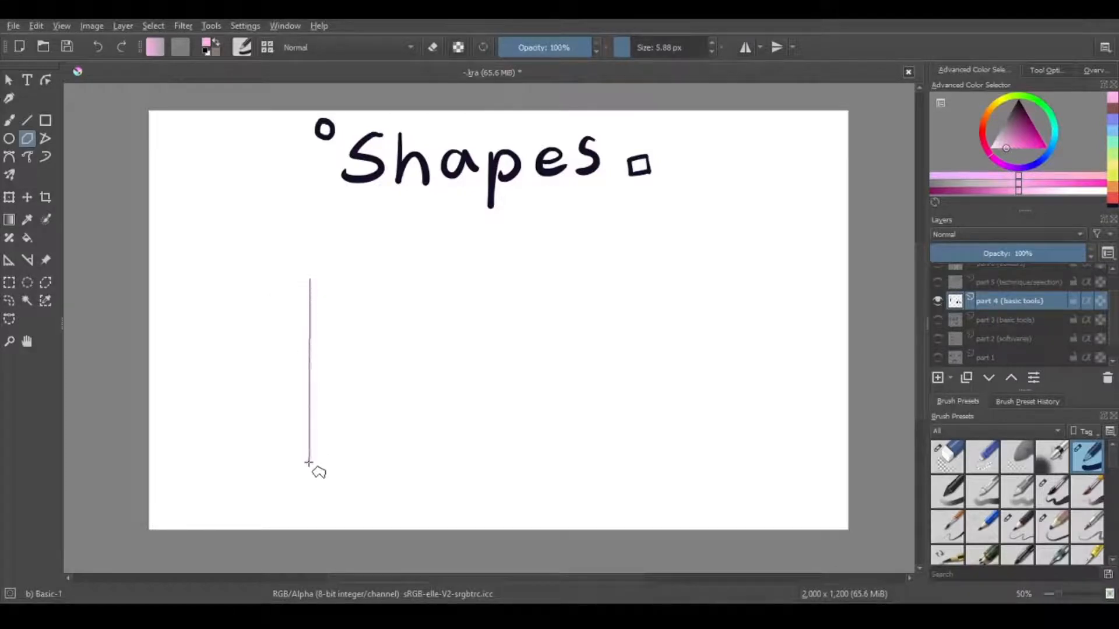
click(460, 409)
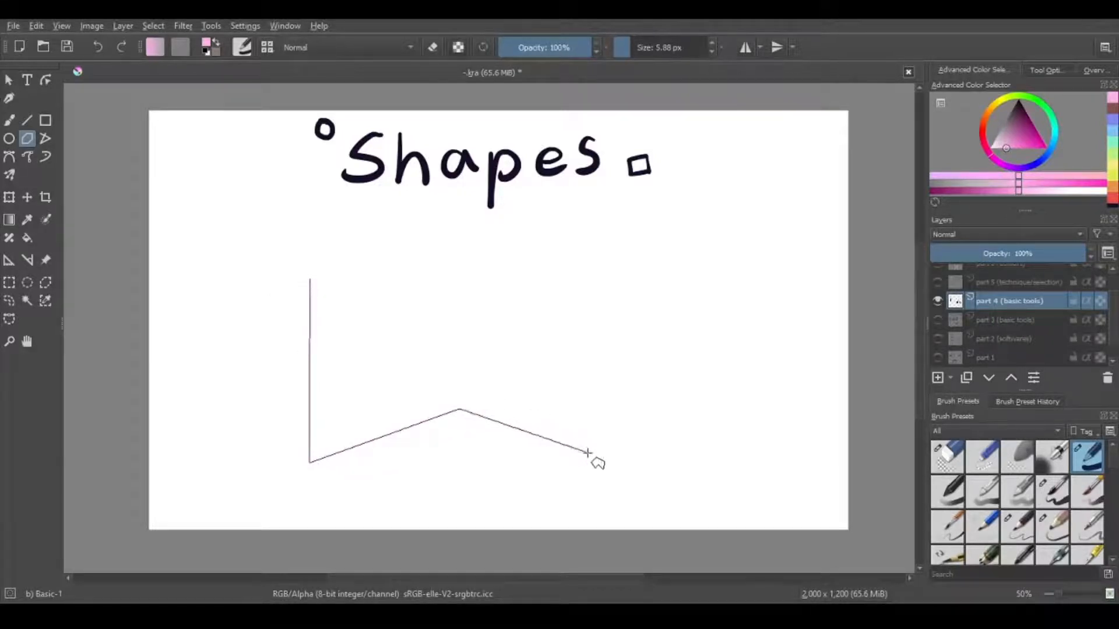
click(635, 466)
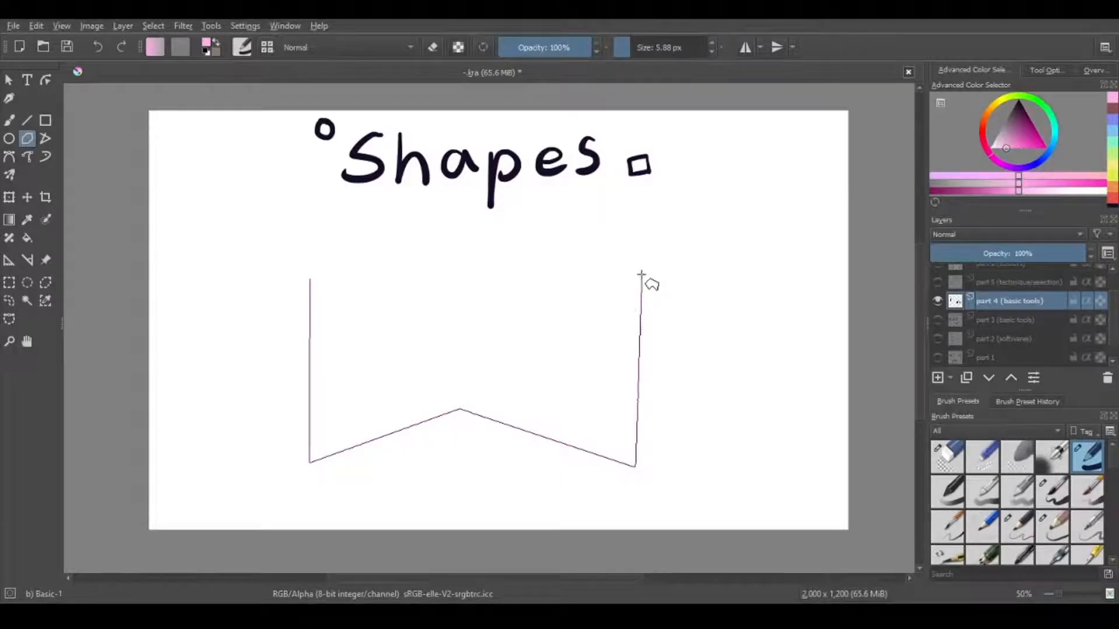
click(633, 278)
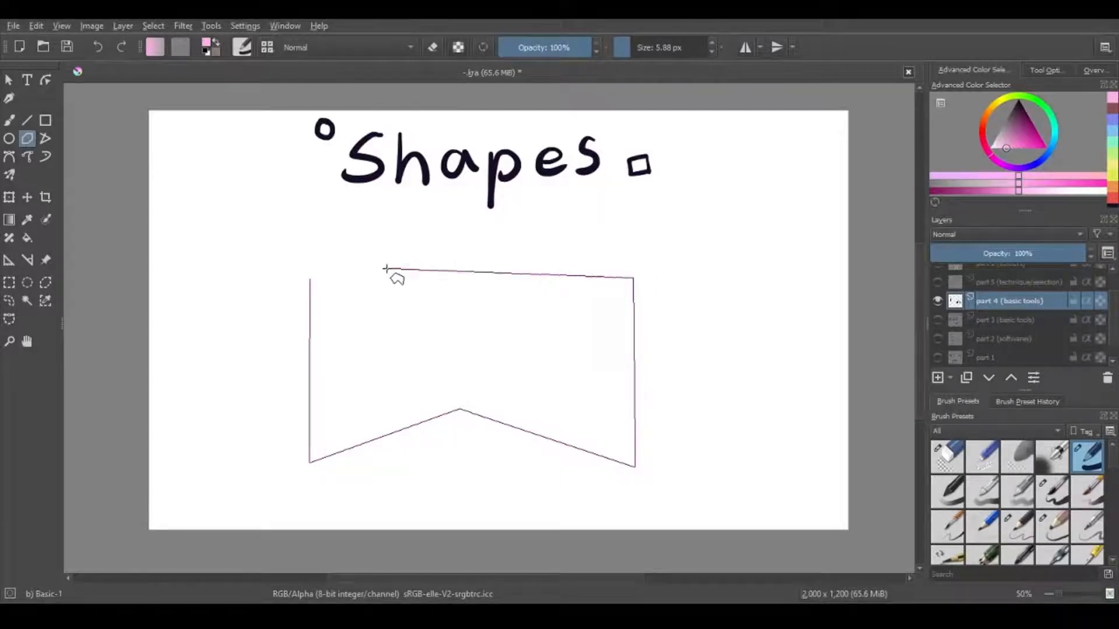
click(459, 272)
double_click(311, 282)
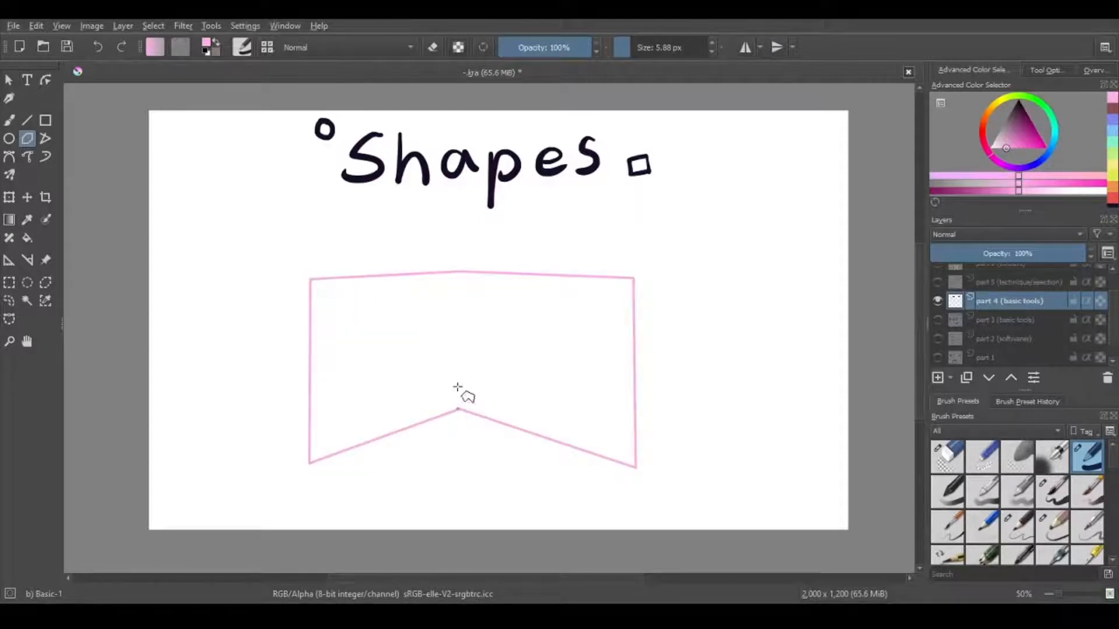
Draw a straight line from near the polygon's upper edge down to its notch with the Polygon tool
click(447, 278)
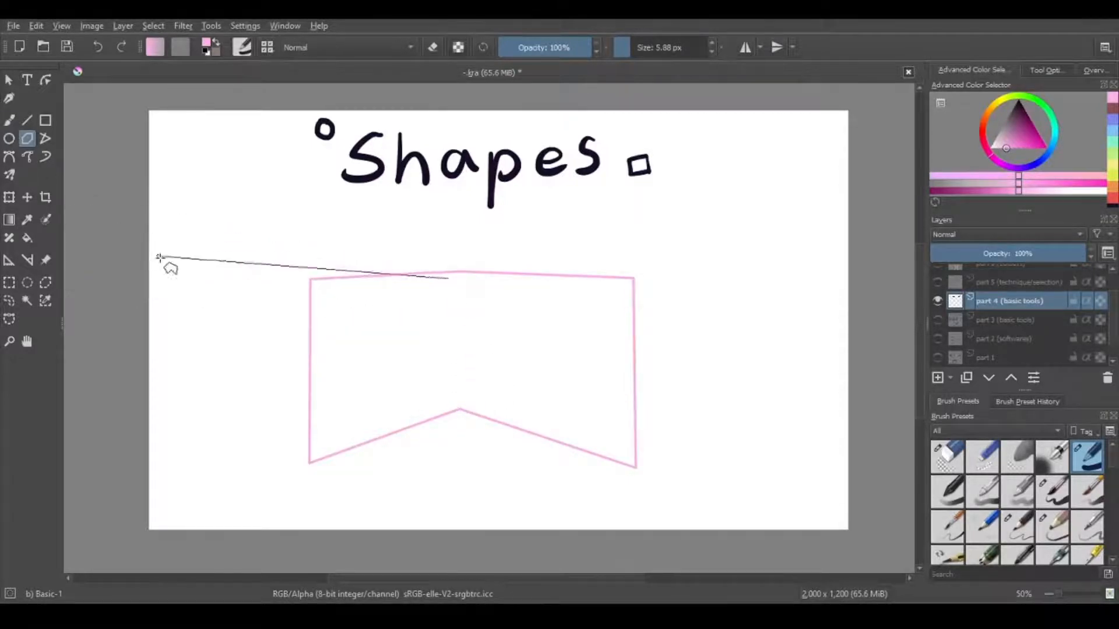
click(459, 406)
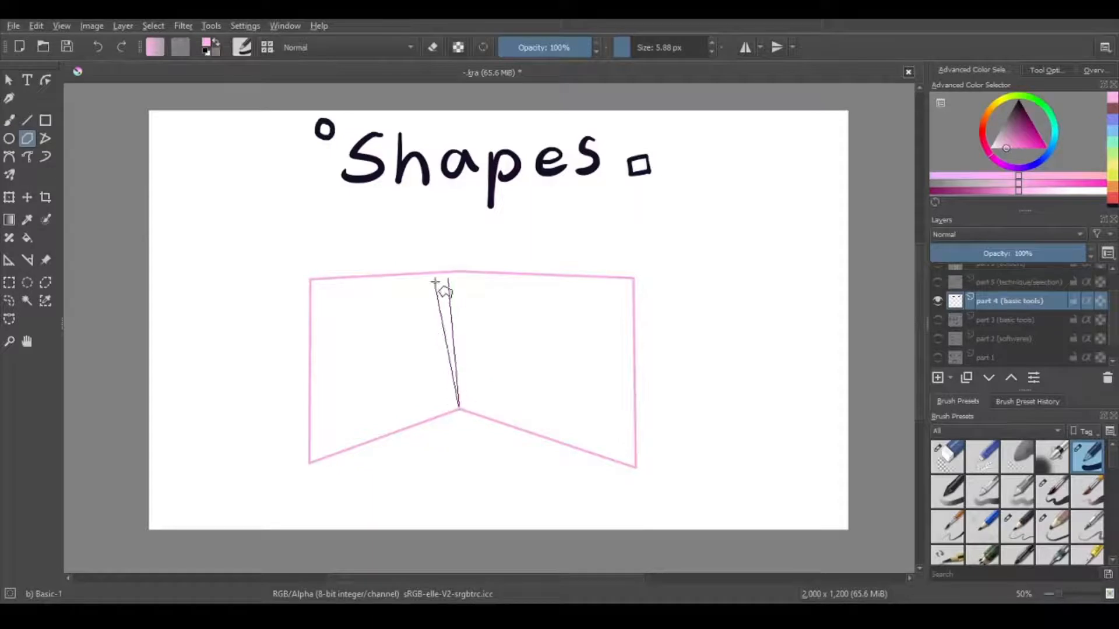
double_click(450, 280)
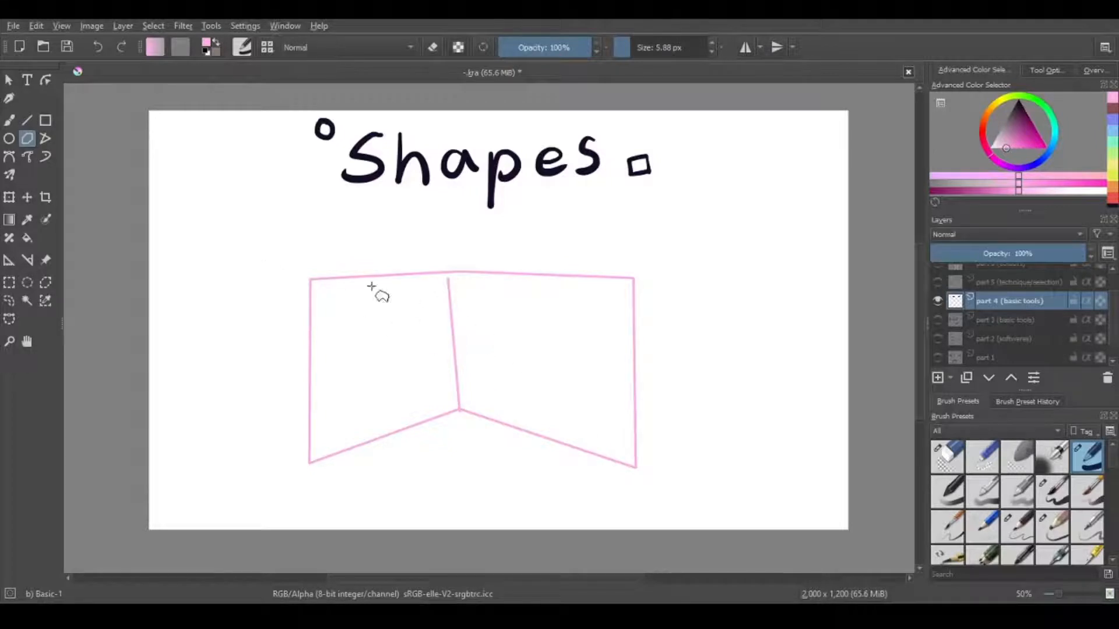
Switch to the Line tool, and undo the notched polygon together with its centre line
click(26, 120)
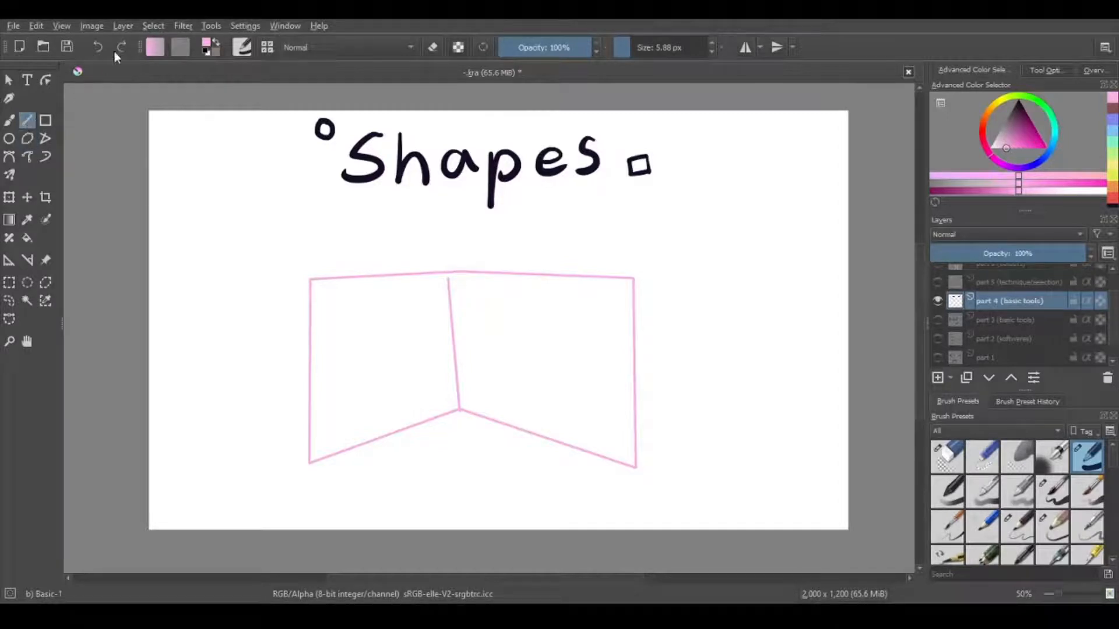
click(98, 49)
click(97, 49)
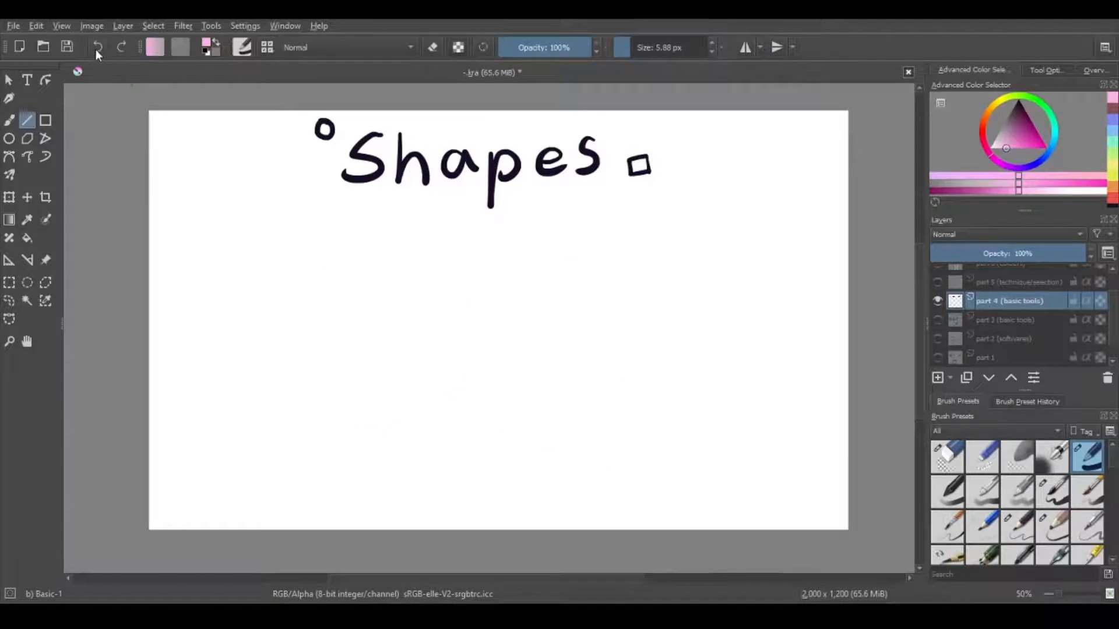
Hide the part 4 (basic tools) layer, and show and select the part 5 (technique/selection) layer
click(935, 302)
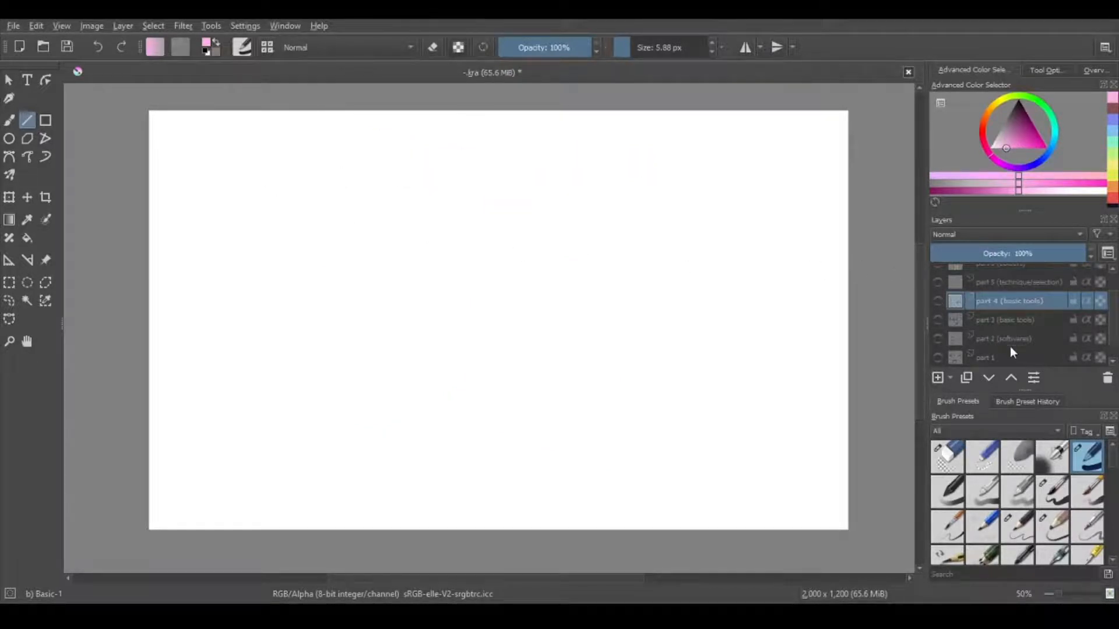
click(937, 283)
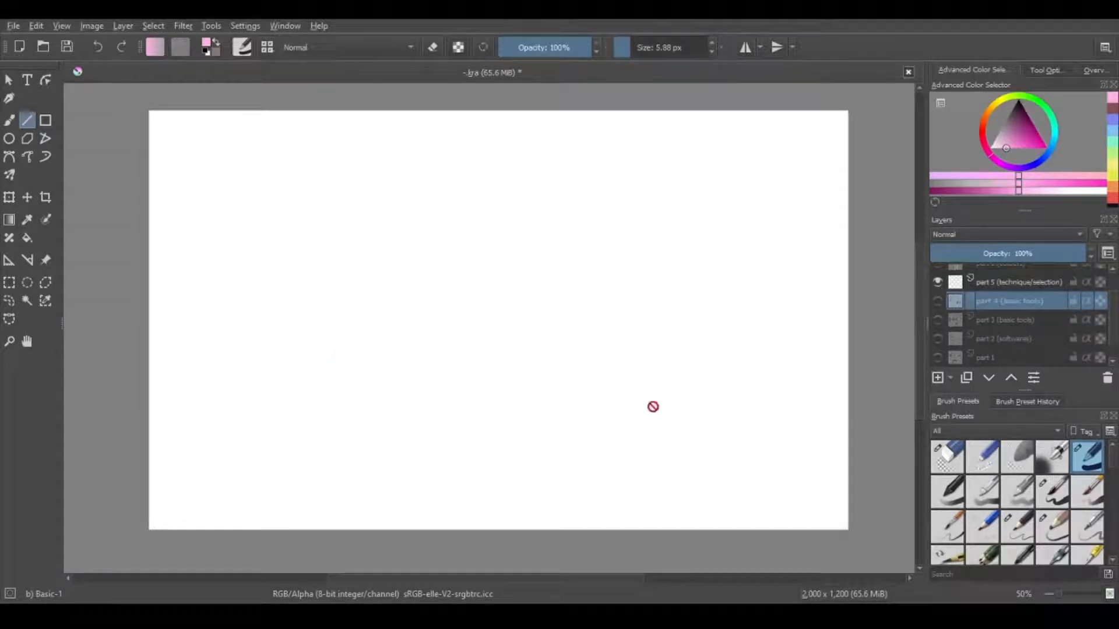
click(1024, 285)
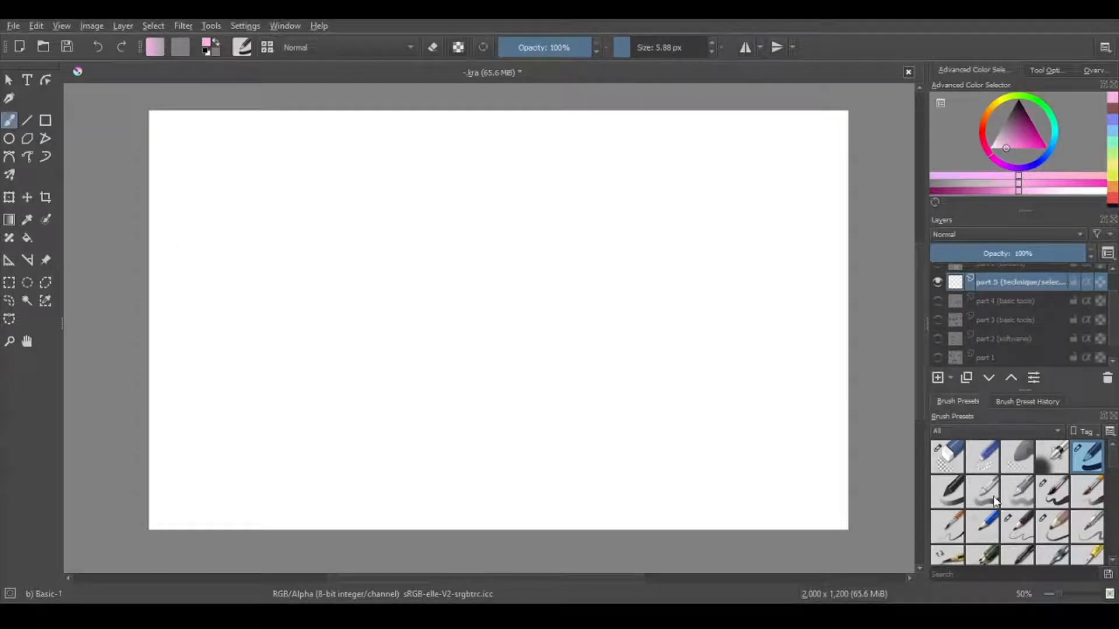
Paint a pink zigzag stroke near the canvas centre with the Basic-5 Size brush at 25.22 px
click(1048, 500)
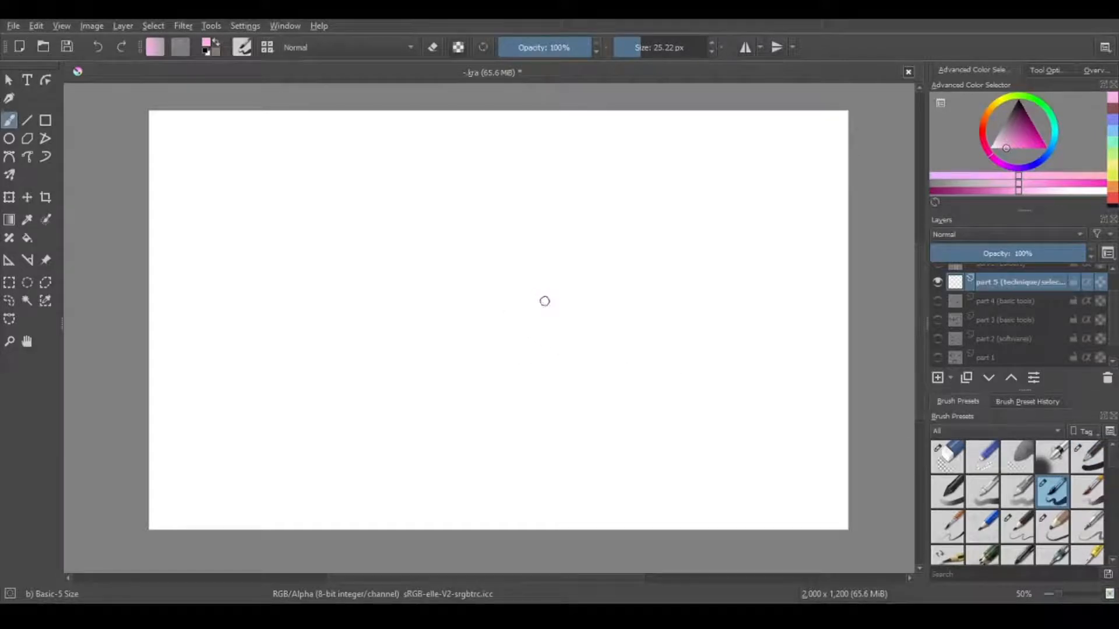
mouse_move(436, 225)
mouse_down()
mouse_move(519, 299)
mouse_move(577, 253)
mouse_up()
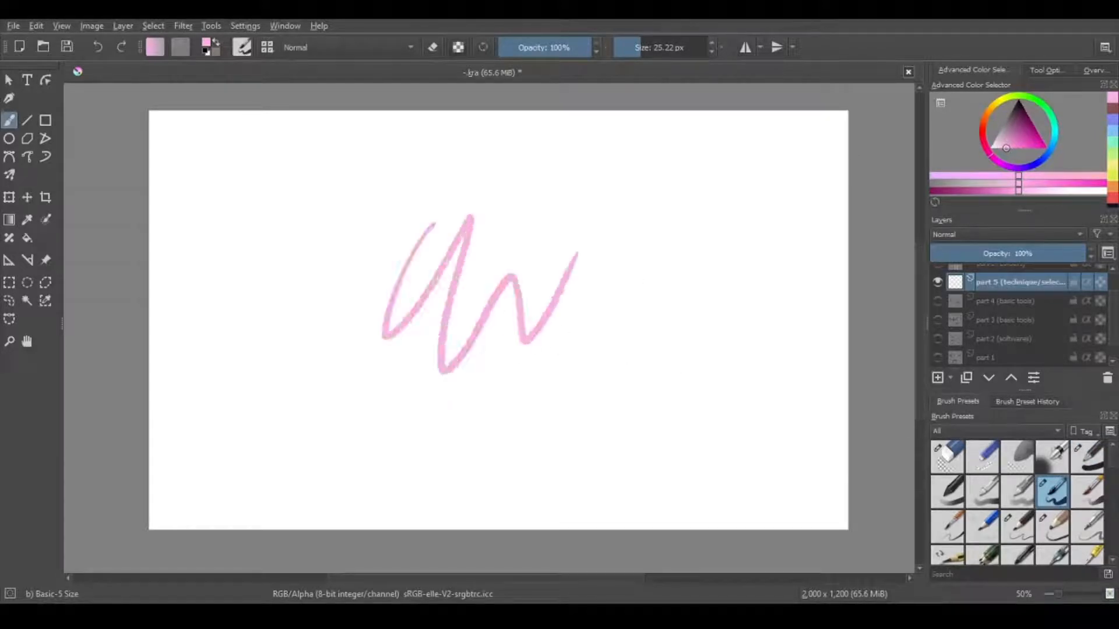
Erase the right end of the zigzag with the Eraser Circle preset at 100% opacity, and undo the erasing
click(944, 461)
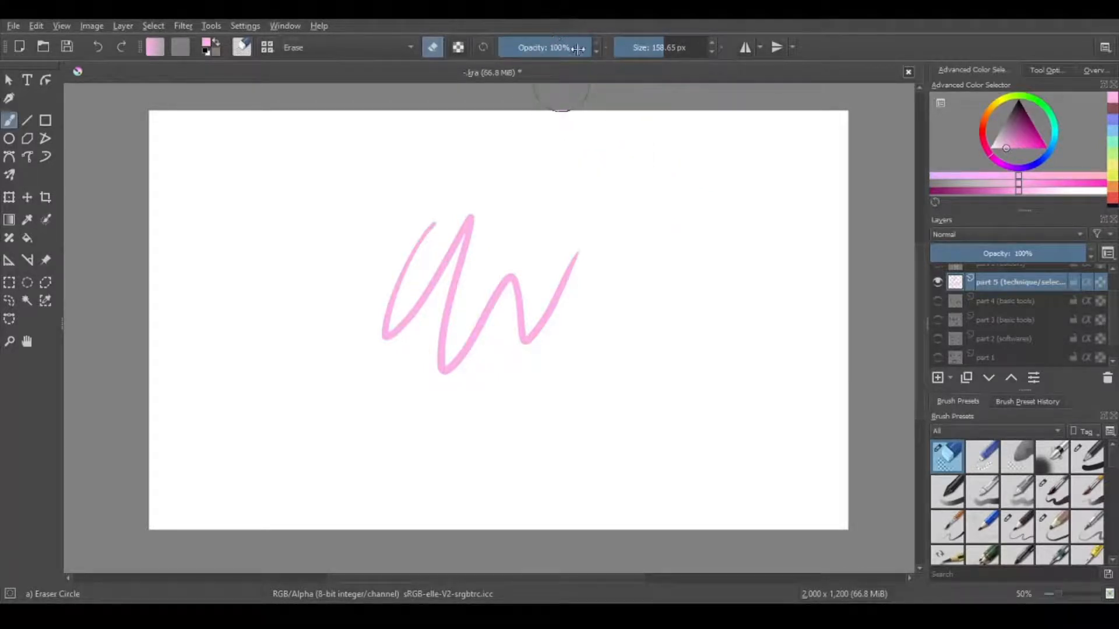
mouse_move(577, 49)
mouse_down()
mouse_move(500, 75)
mouse_move(618, 71)
mouse_up()
drag(571, 289, 594, 282)
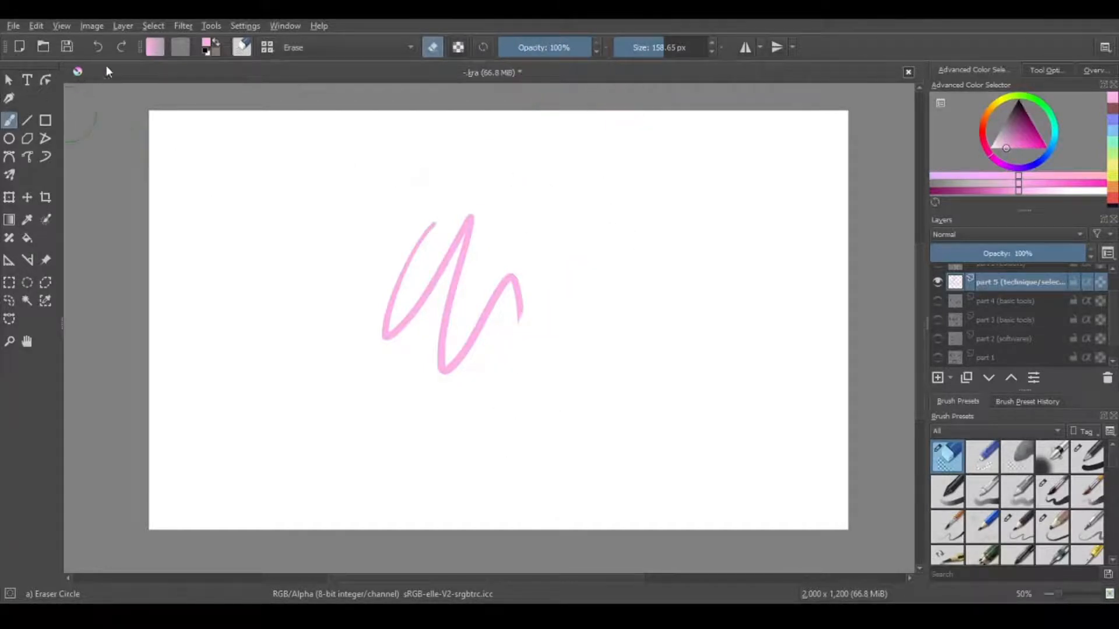
key(ctrl+z)
Set the eraser's opacity to 0%, and restore it to 100%
drag(574, 48, 501, 49)
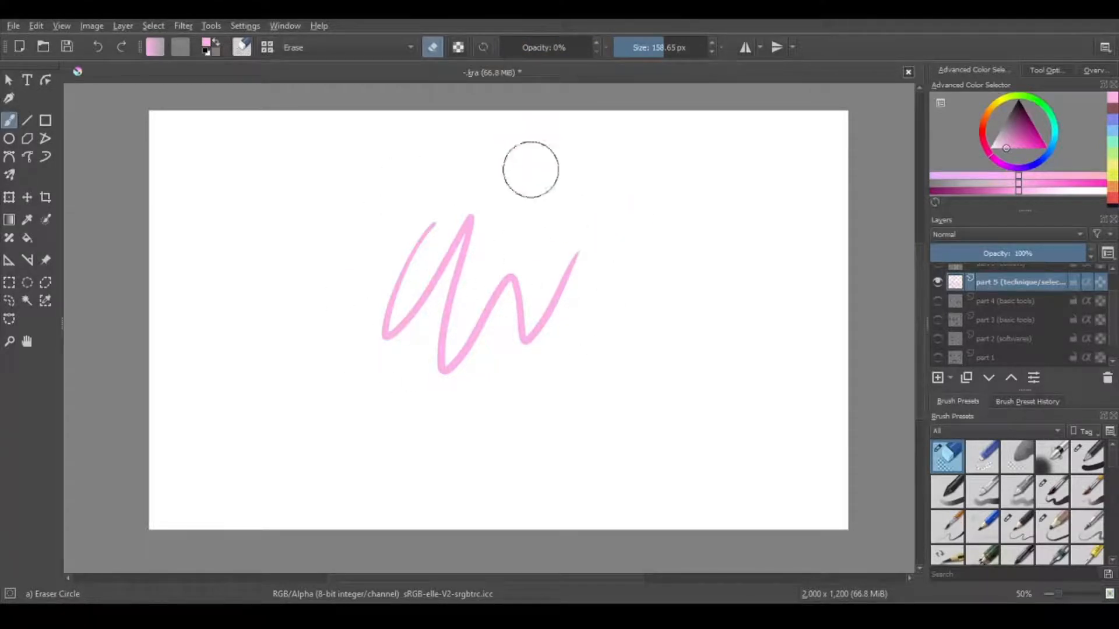
drag(502, 48, 606, 51)
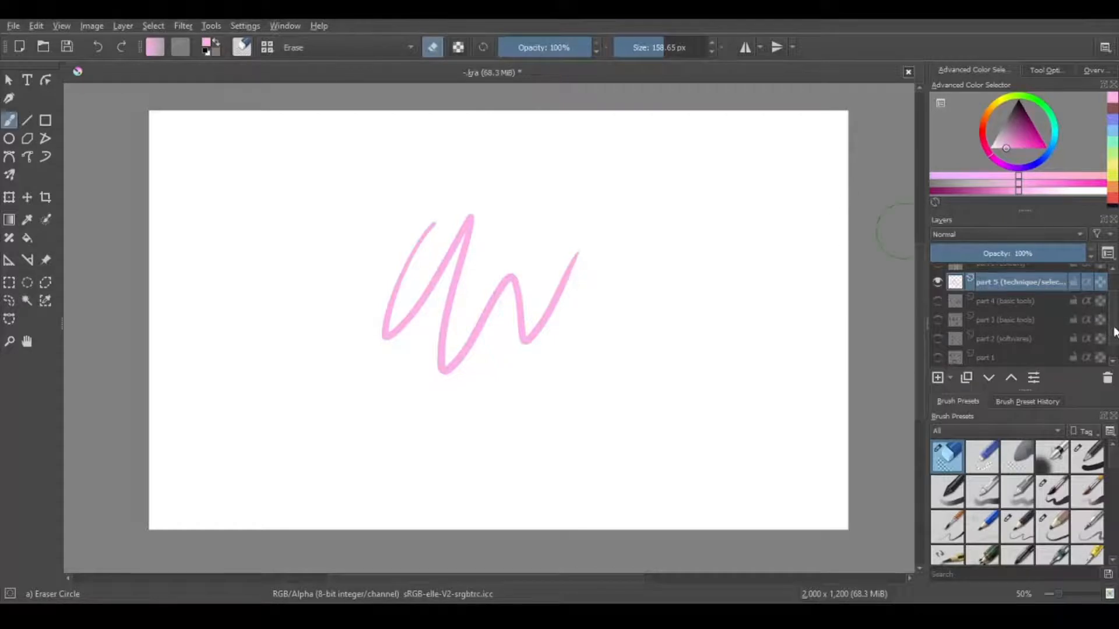
Select the part 1 layer directly above the Background layer
scroll(1114, 333, up, 2)
scroll(1114, 309, down, 4)
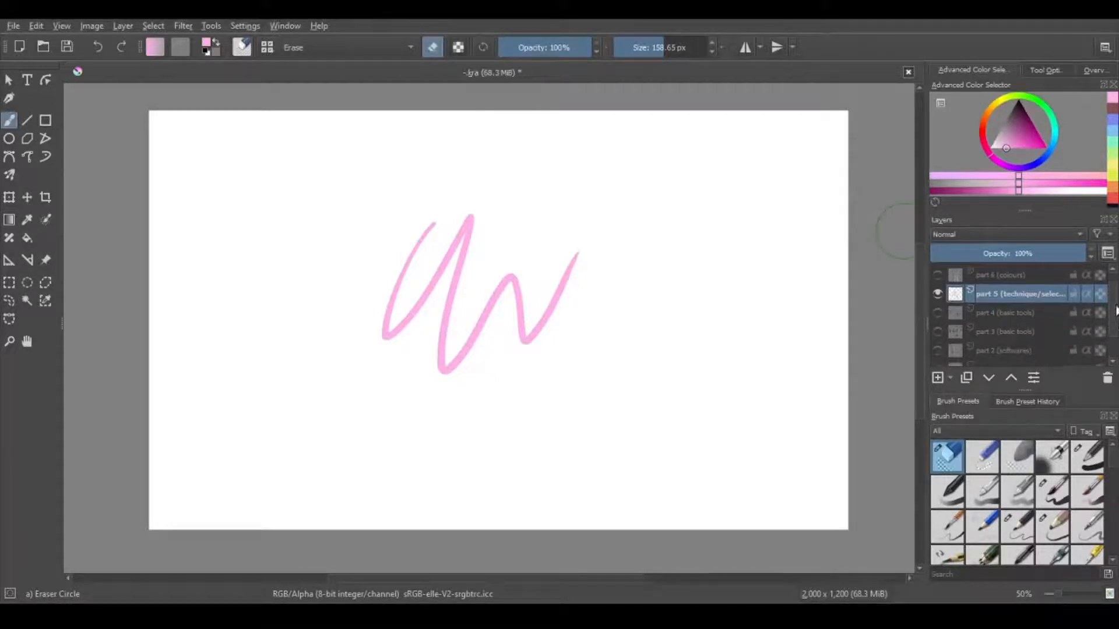
click(1005, 337)
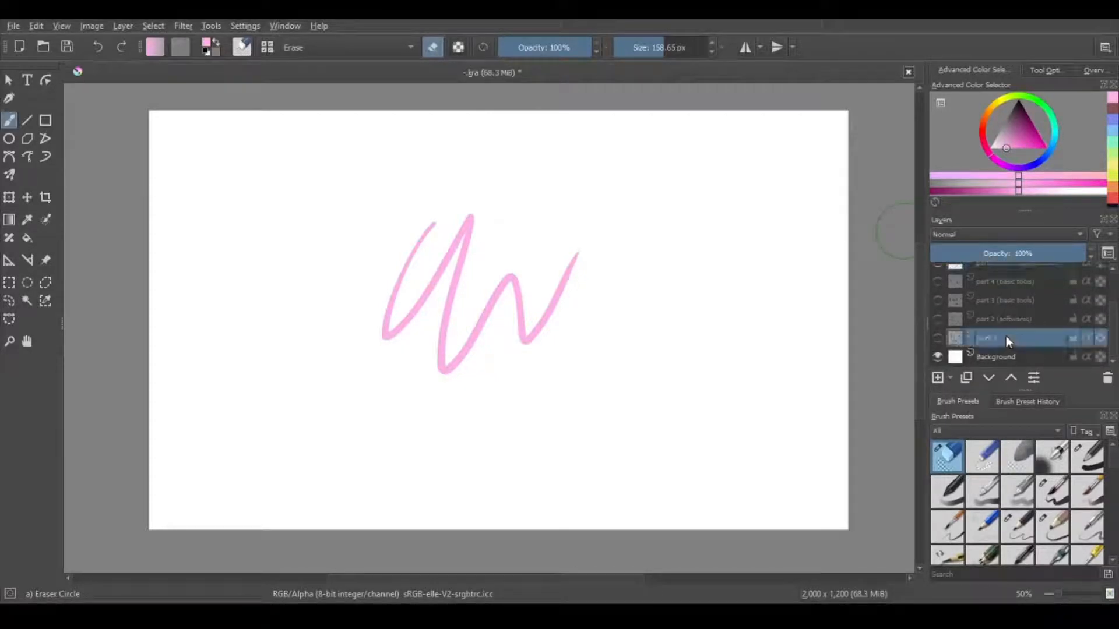
Make the part 1 layer with the handwritten summary visible
click(936, 337)
click(938, 341)
click(937, 339)
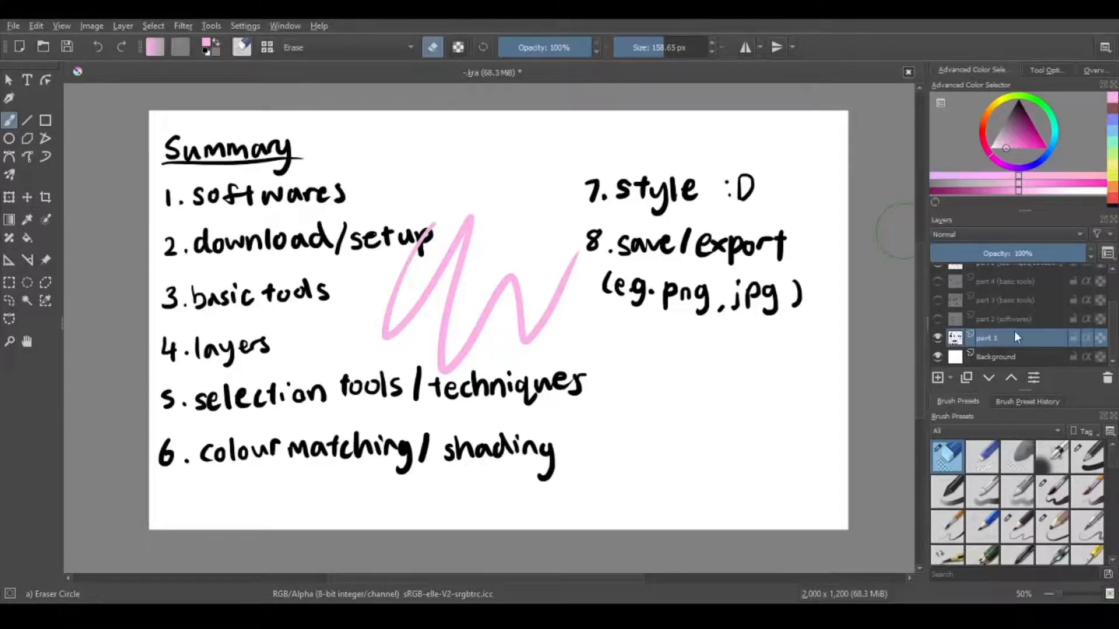
Erase the pink zigzag from the part 5 layer with the Eraser Circle preset, and hide the part 1 layer
scroll(1075, 309, up, 1)
click(1026, 272)
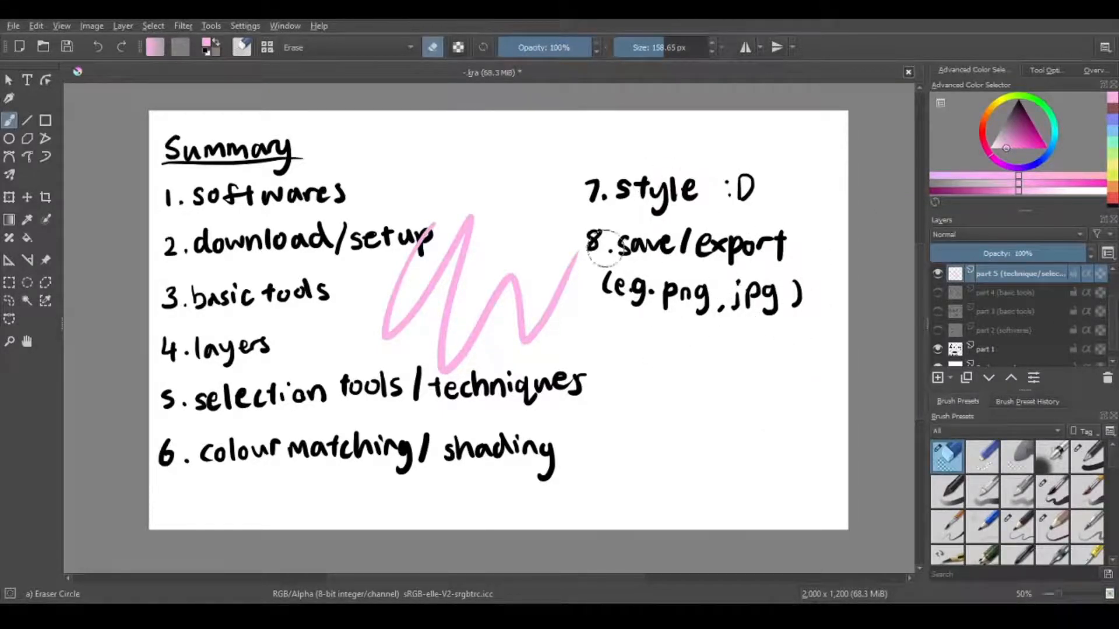
mouse_move(562, 260)
mouse_down()
mouse_move(490, 258)
mouse_move(464, 196)
mouse_move(447, 253)
mouse_move(422, 201)
mouse_move(382, 280)
mouse_up()
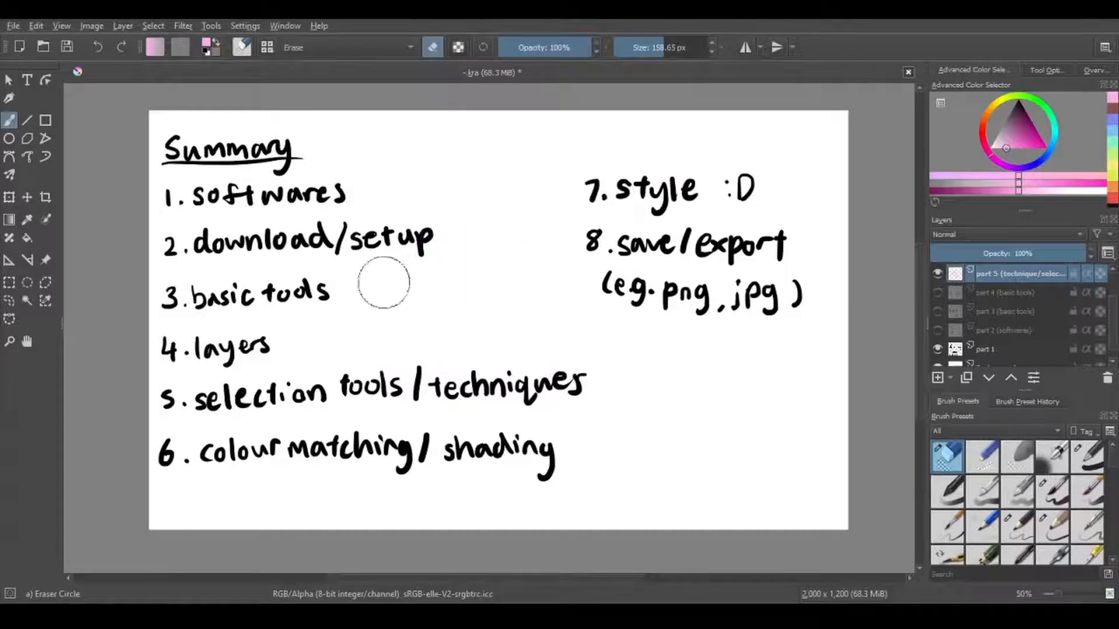
click(937, 349)
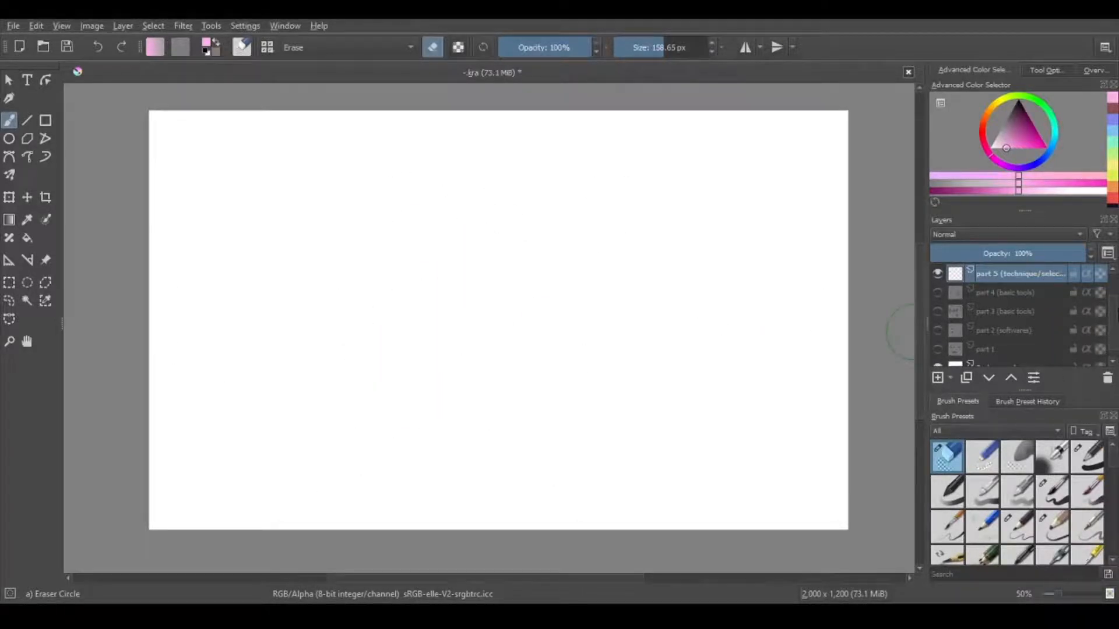
scroll(1115, 284, up, 1)
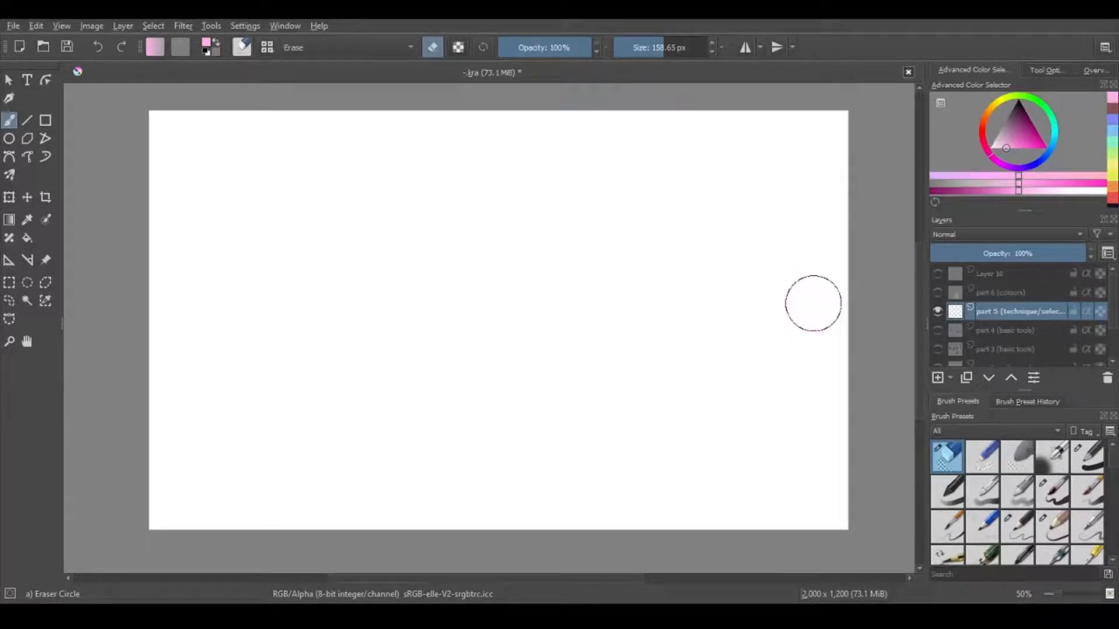
Paste the copied seated figure sketch above the part 5 layer and move it slightly up and to the left
click(1055, 496)
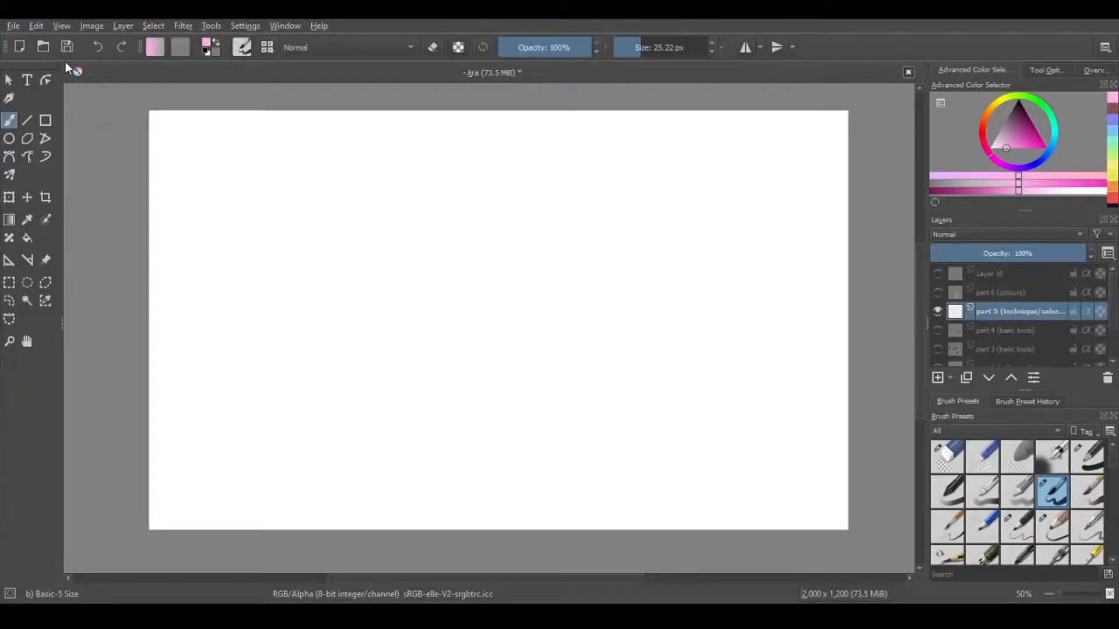
click(13, 82)
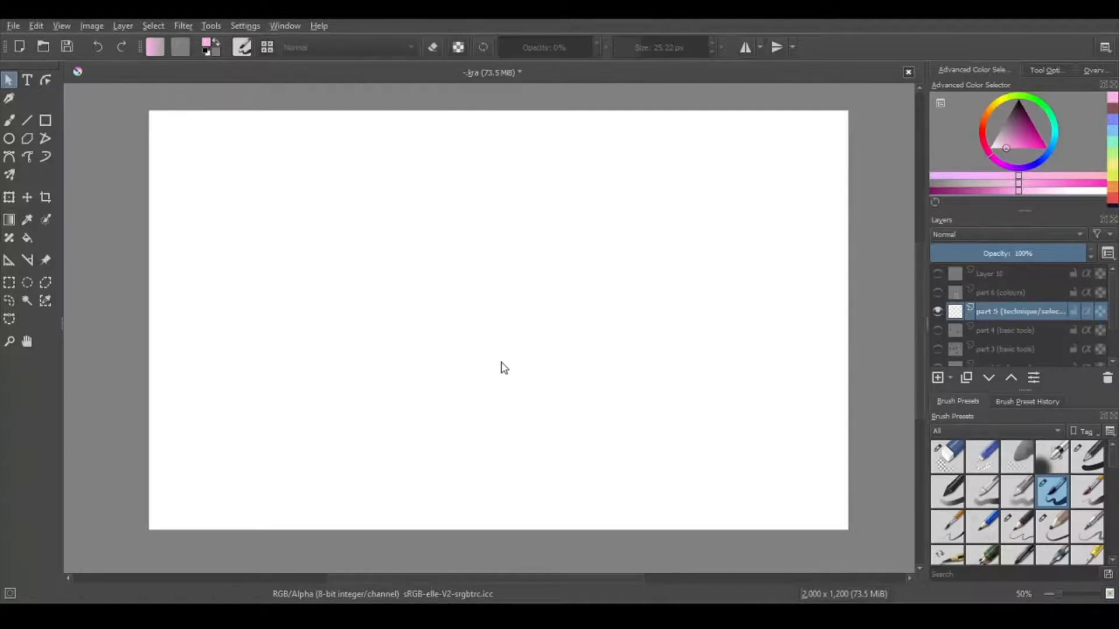
key(ctrl+v)
key(b)
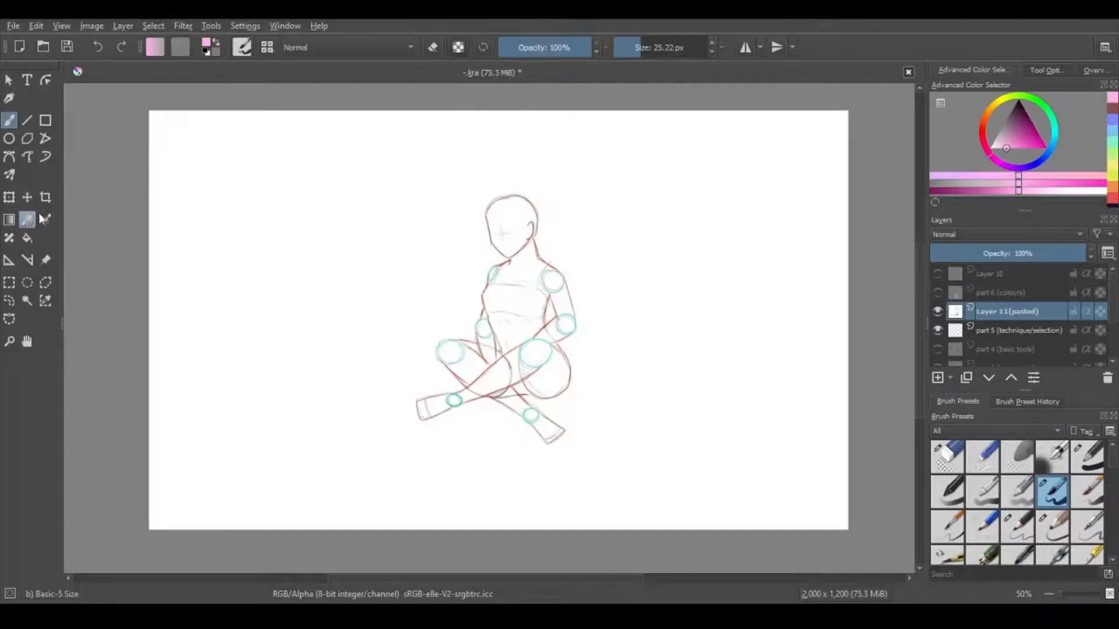
click(26, 198)
mouse_move(466, 345)
mouse_down()
mouse_move(259, 295)
mouse_move(437, 367)
mouse_move(517, 307)
mouse_move(530, 369)
mouse_move(544, 332)
mouse_move(530, 317)
mouse_up()
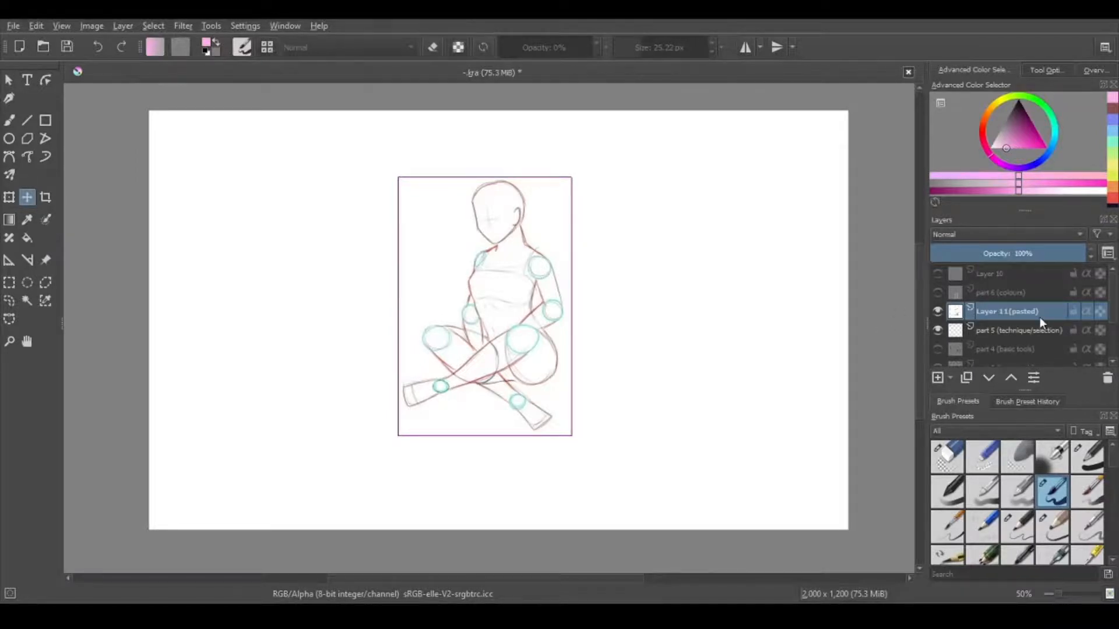
Delete the pasted figure layer, and paint a thick slanted pink stroke on the part 5 layer with the Basic-5 Size brush
click(1109, 378)
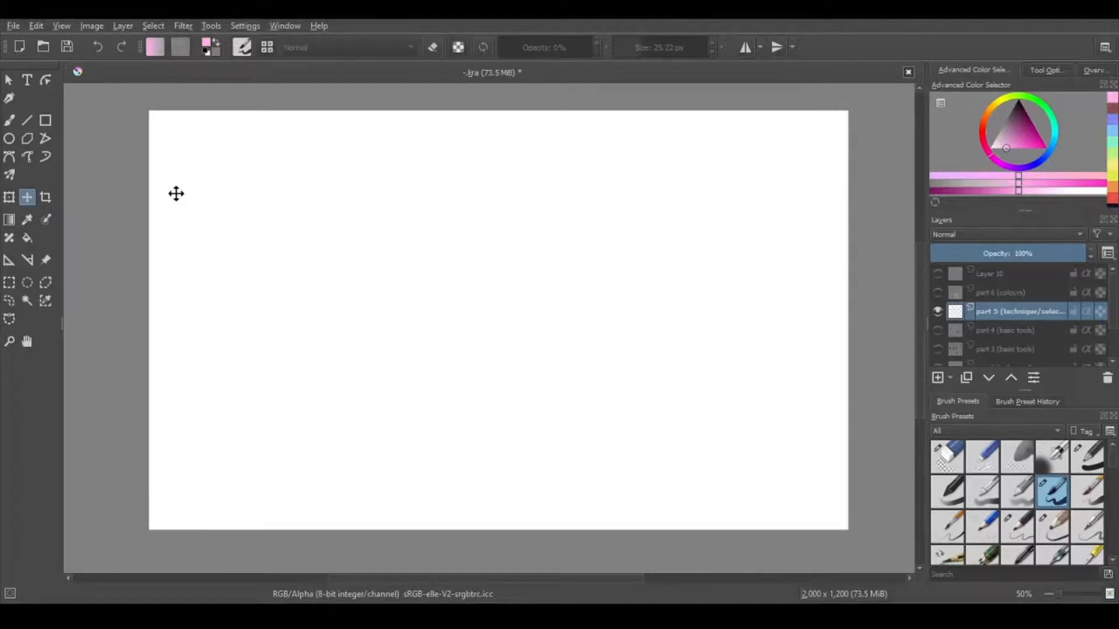
click(10, 120)
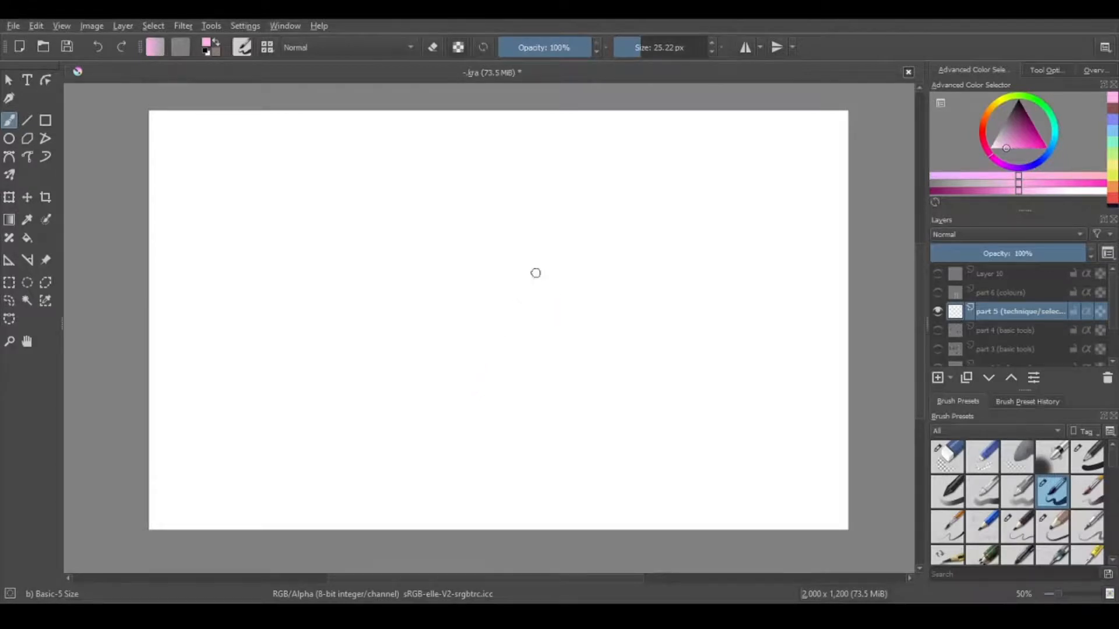
mouse_move(549, 237)
mouse_down()
mouse_move(524, 345)
mouse_move(492, 411)
mouse_move(517, 358)
mouse_up()
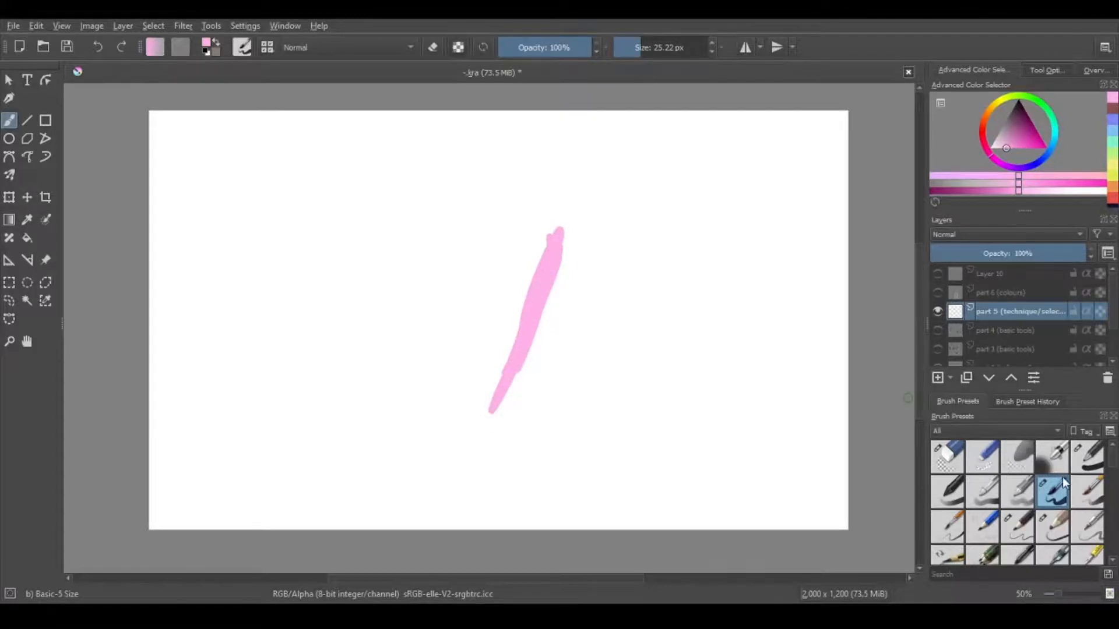
Spray dark magenta over the pink stroke with the Airbrush Soft preset at 600 px, and undo both the spray and the stroke
click(1045, 470)
drag(1047, 146, 1030, 120)
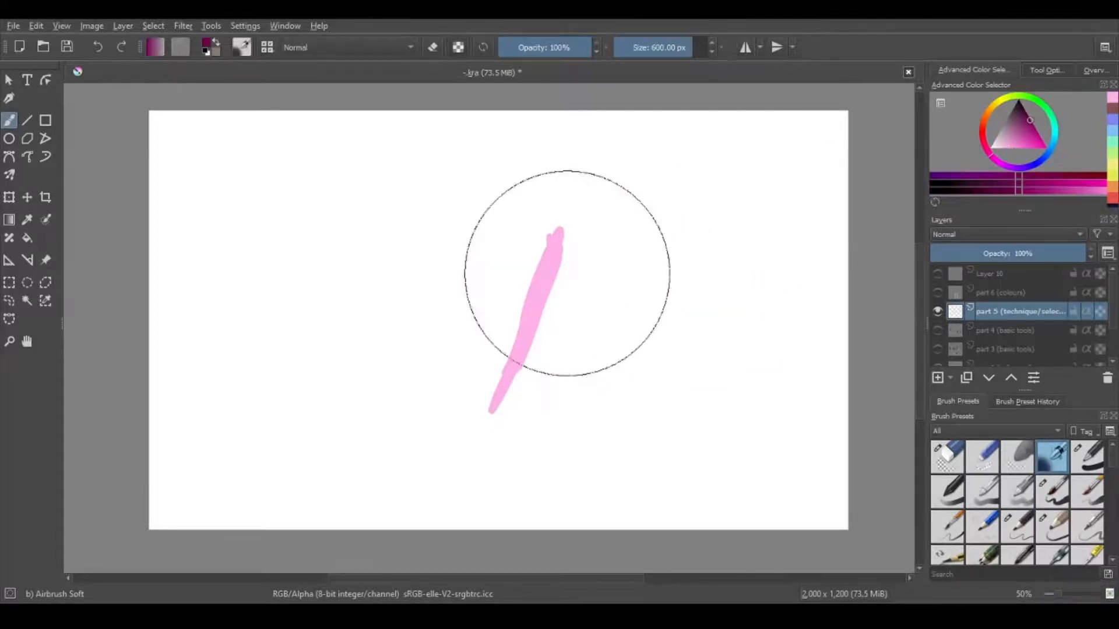
mouse_move(569, 274)
mouse_down()
mouse_move(554, 279)
mouse_move(477, 408)
mouse_move(552, 225)
mouse_move(565, 252)
mouse_move(547, 275)
mouse_up()
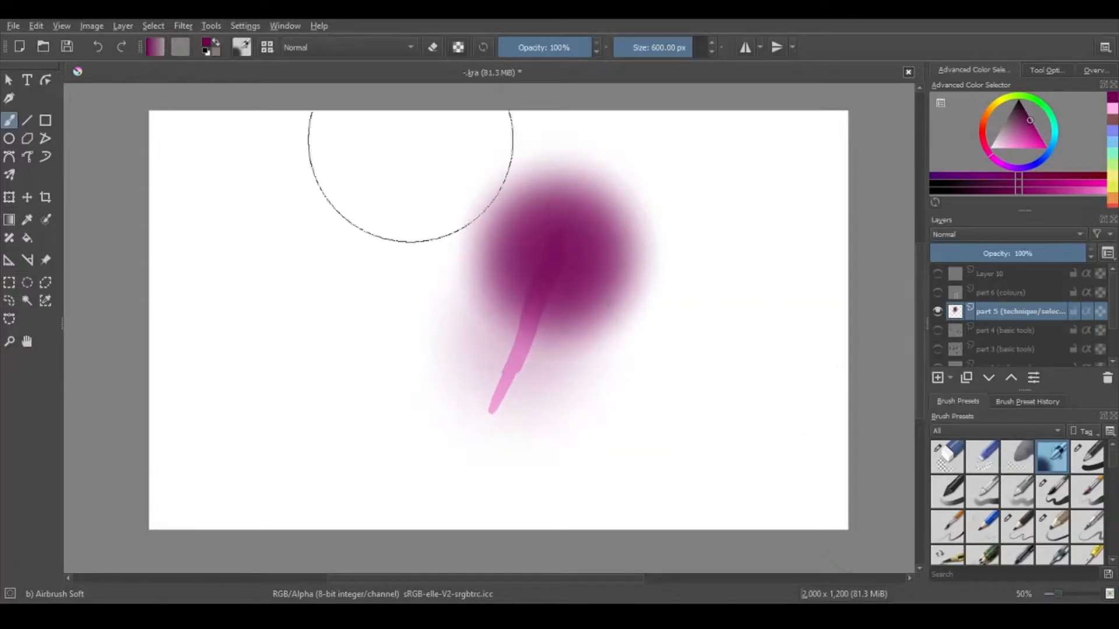
click(98, 49)
click(98, 50)
click(98, 50)
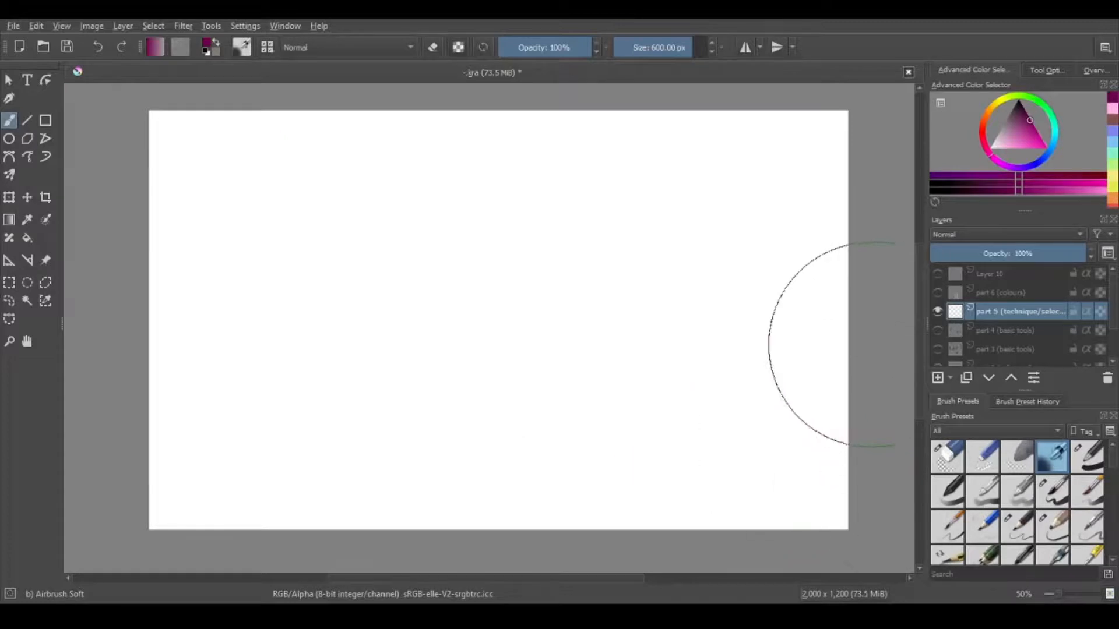
Hide the part 5 layer and show the part 6 (colours) layer
click(937, 310)
click(937, 292)
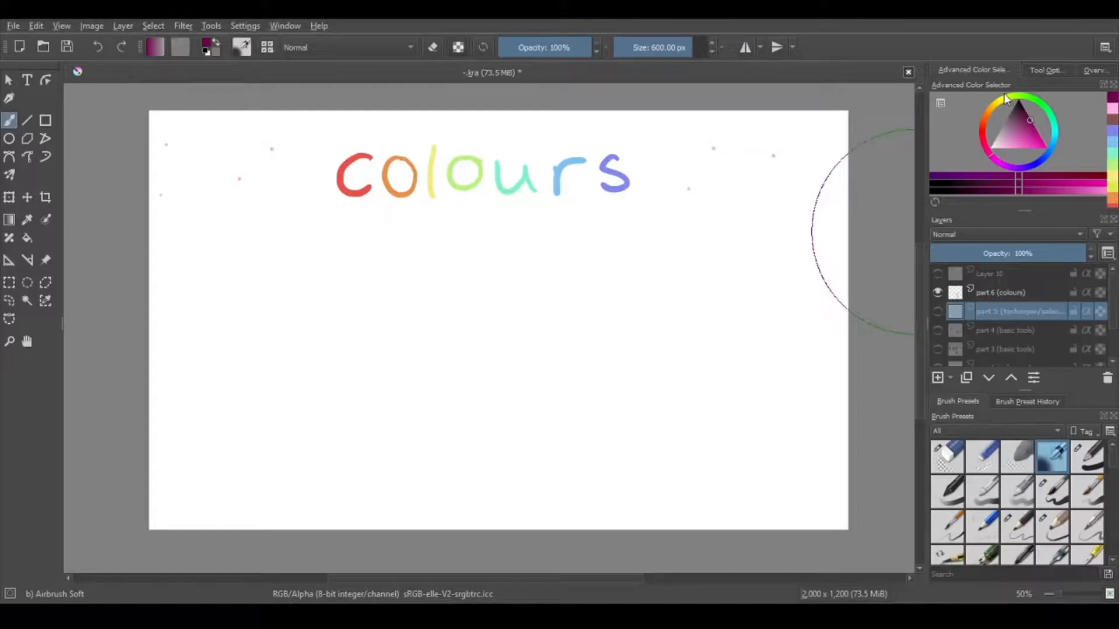
Set the painting colour to a light pink and select the part 6 (colours) layer
mouse_move(1020, 165)
mouse_down()
mouse_move(1020, 121)
mouse_move(999, 132)
mouse_move(1026, 131)
mouse_move(1018, 138)
mouse_up()
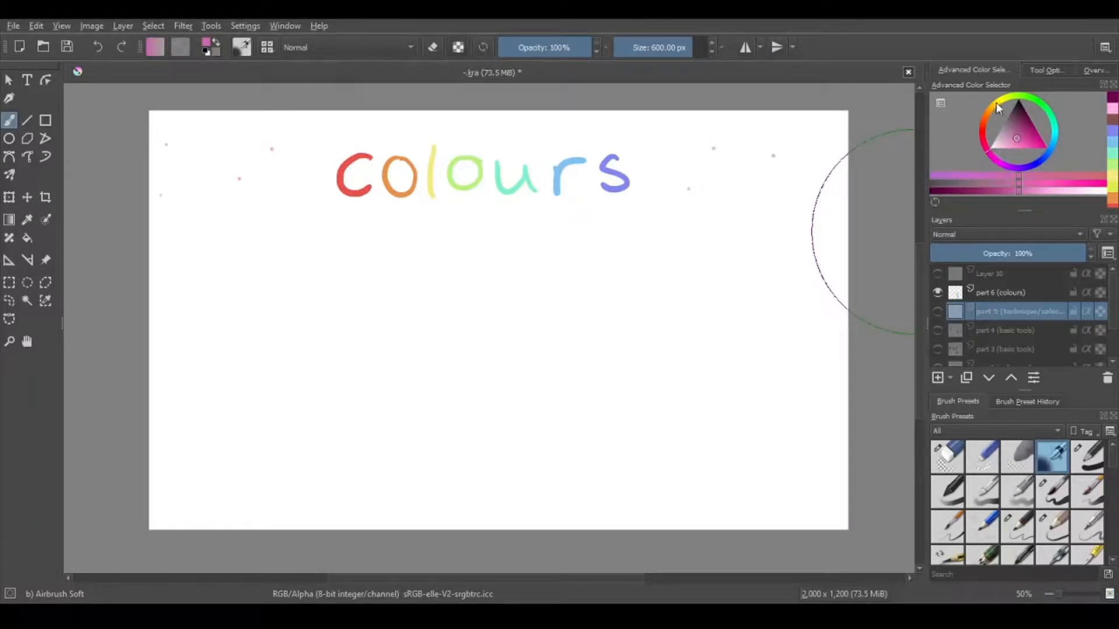
drag(995, 103, 985, 148)
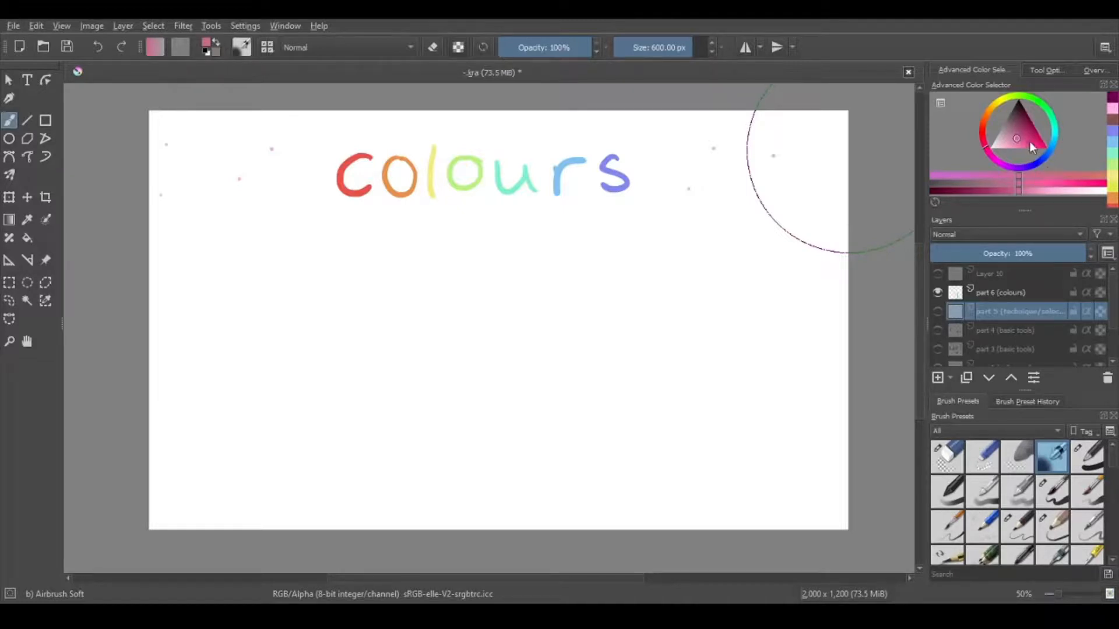
drag(1016, 137, 1008, 145)
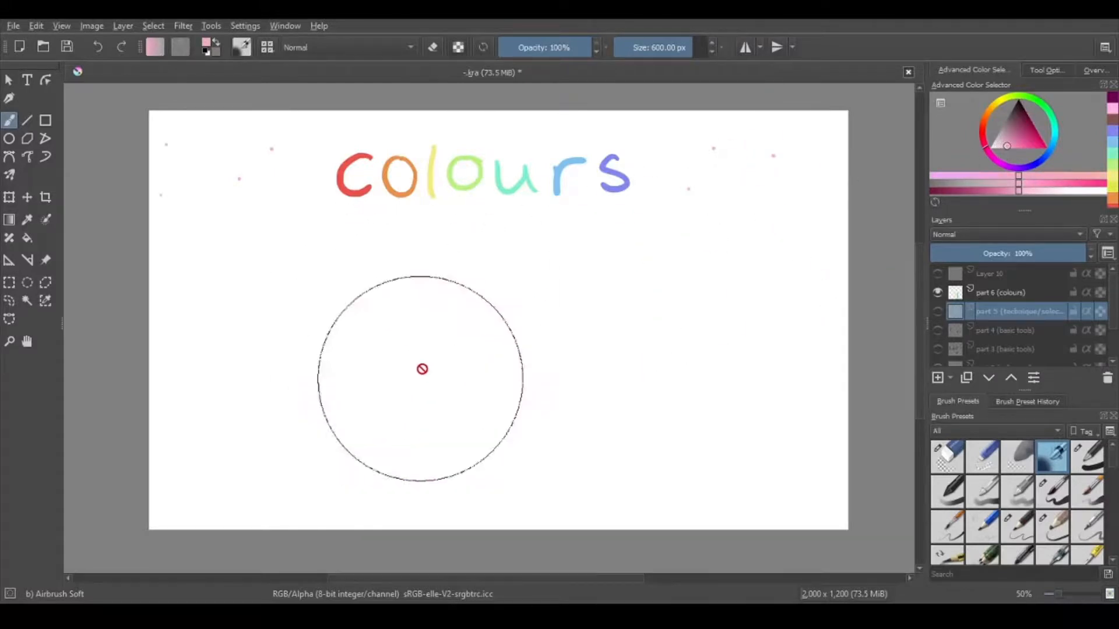
click(1018, 295)
Airbrush a large soft pink oval below the colours heading, and undo it
mouse_move(379, 355)
mouse_down()
mouse_move(372, 383)
mouse_move(417, 323)
mouse_move(415, 404)
mouse_up()
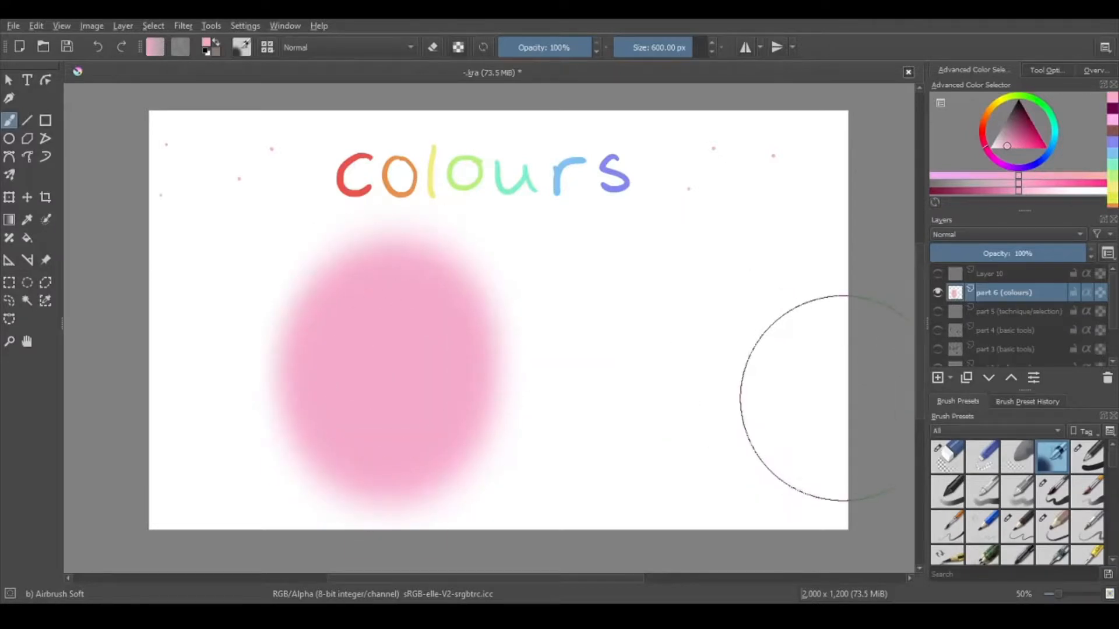
click(97, 46)
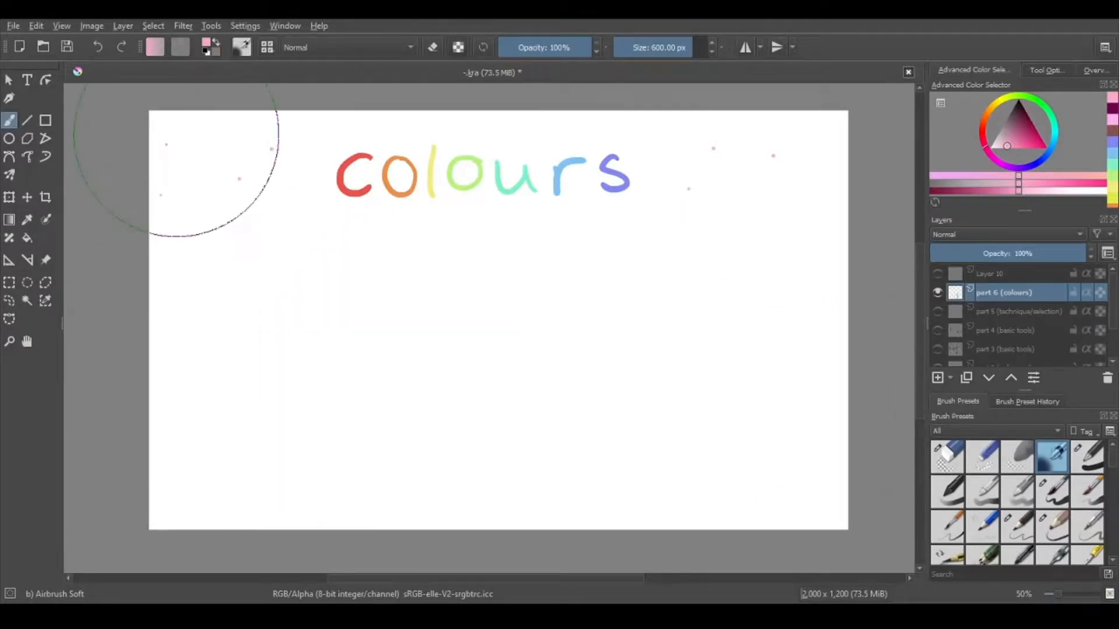
Paint a solid light pink patch below the colours heading with the Basic-5 Size brush at 25.22 px
key(slash)
mouse_move(367, 299)
mouse_down()
mouse_move(354, 422)
mouse_move(388, 326)
mouse_move(351, 401)
mouse_move(362, 286)
mouse_move(345, 349)
mouse_move(360, 405)
mouse_move(389, 313)
mouse_move(374, 410)
mouse_move(387, 423)
mouse_move(396, 323)
mouse_up()
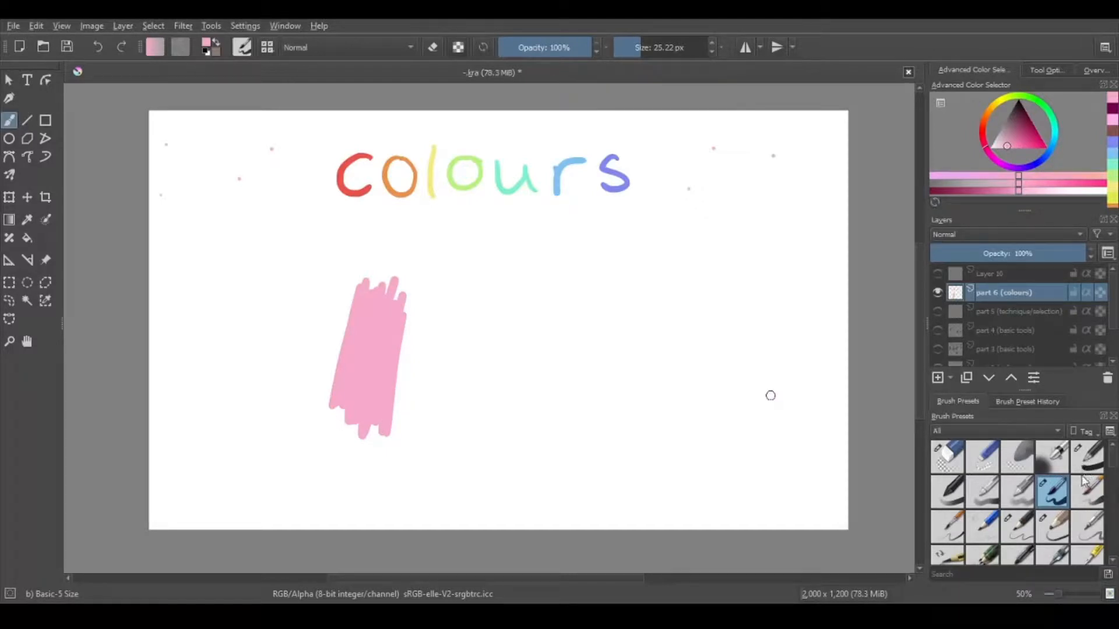
Scribble dark crimson across the upper part of the pink patch, and undo it
drag(1041, 132, 1028, 119)
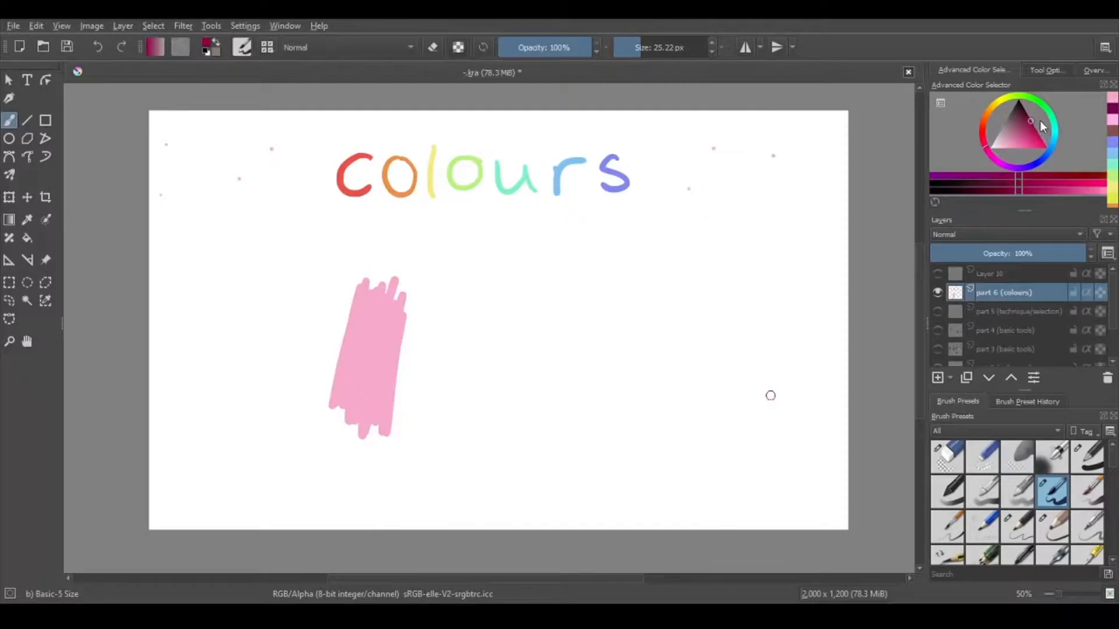
mouse_move(349, 302)
mouse_down()
mouse_move(345, 356)
mouse_move(392, 327)
mouse_move(408, 339)
mouse_up()
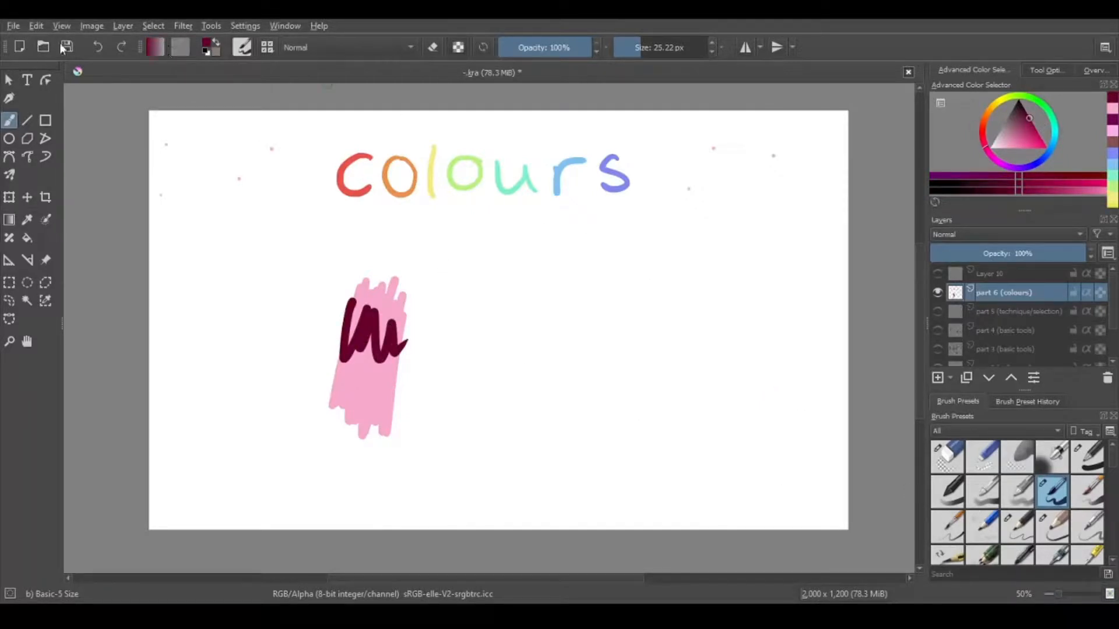
click(99, 49)
Sample the patch's pink from the canvas, and paint a darker, muted plum patch along its right edge
click(1015, 146)
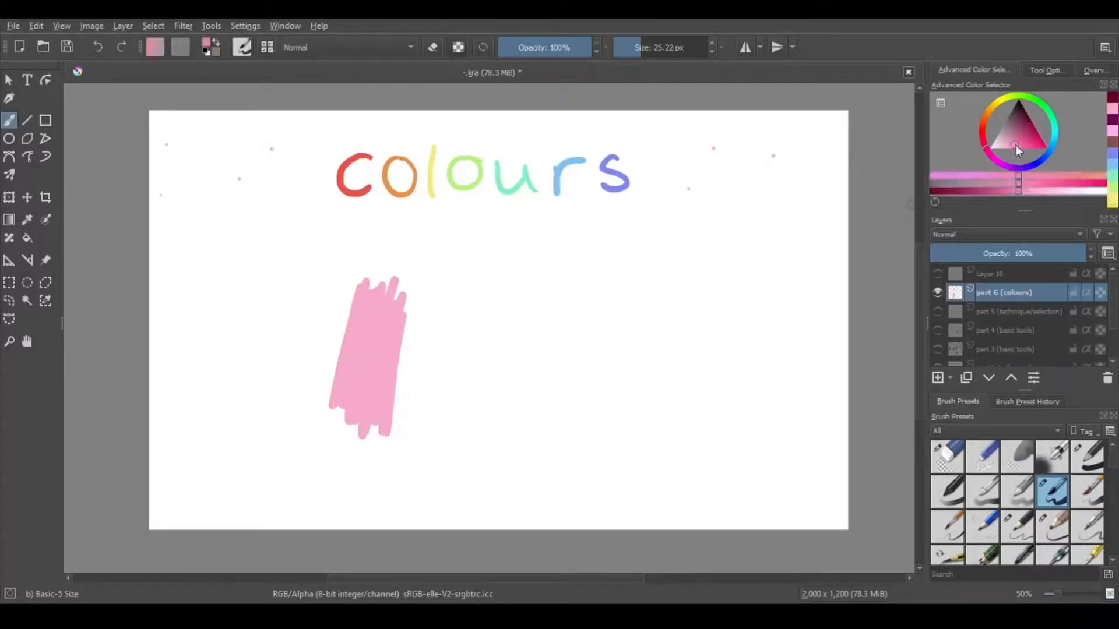
click(26, 220)
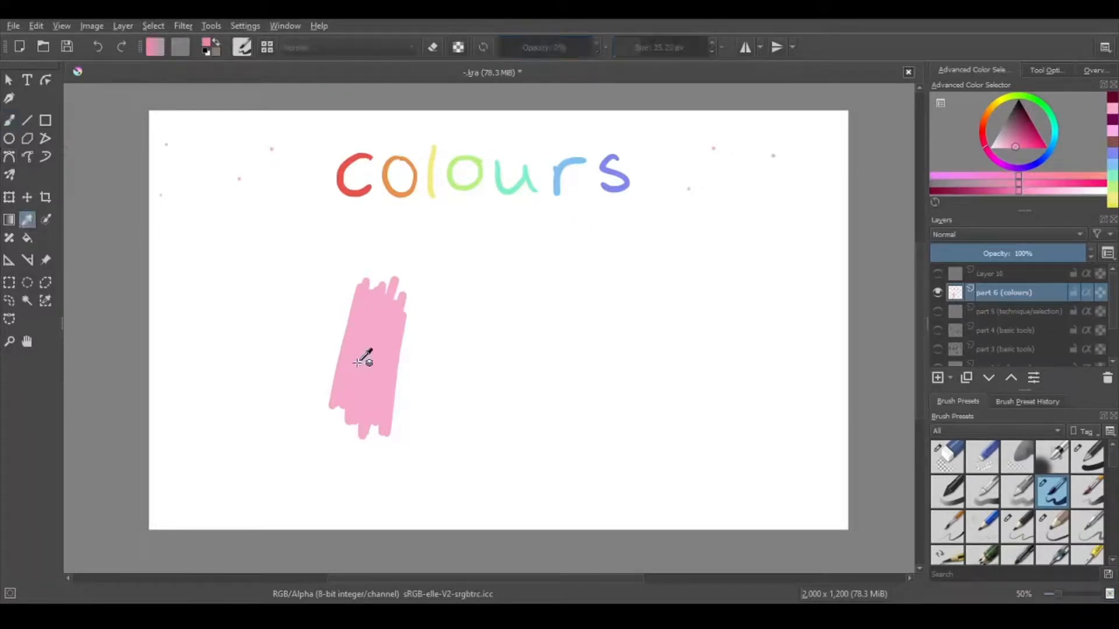
click(373, 373)
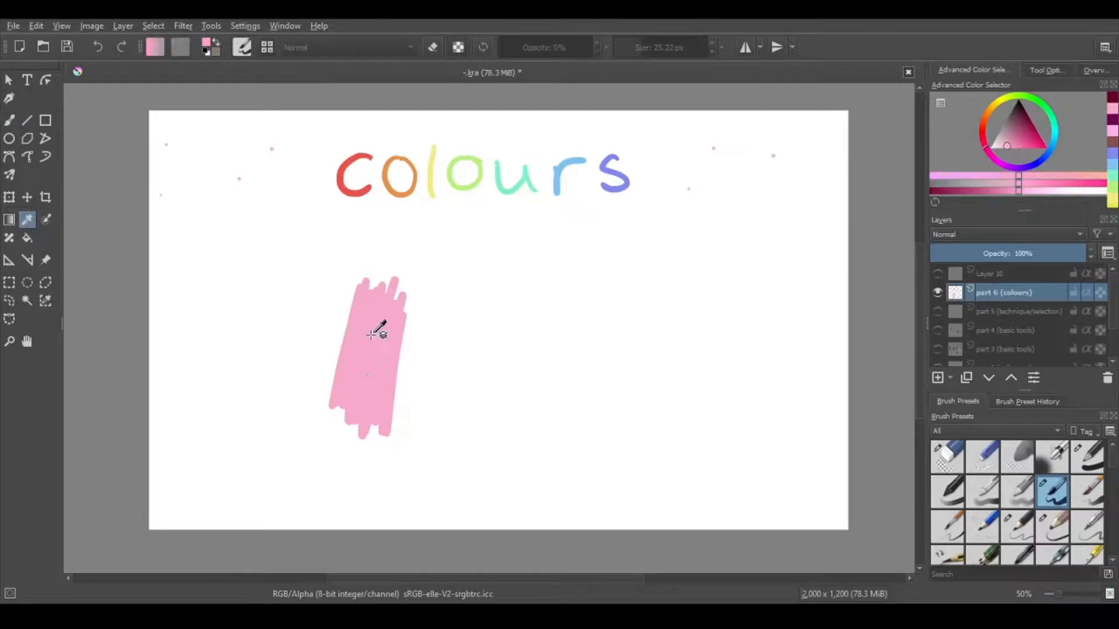
click(10, 121)
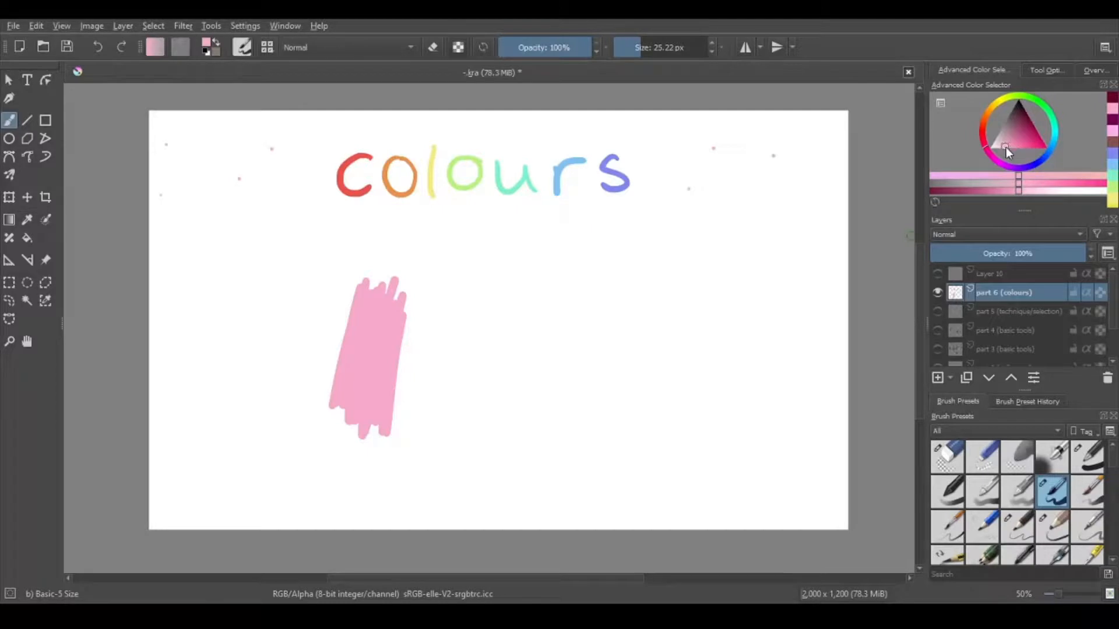
drag(1006, 147, 1022, 123)
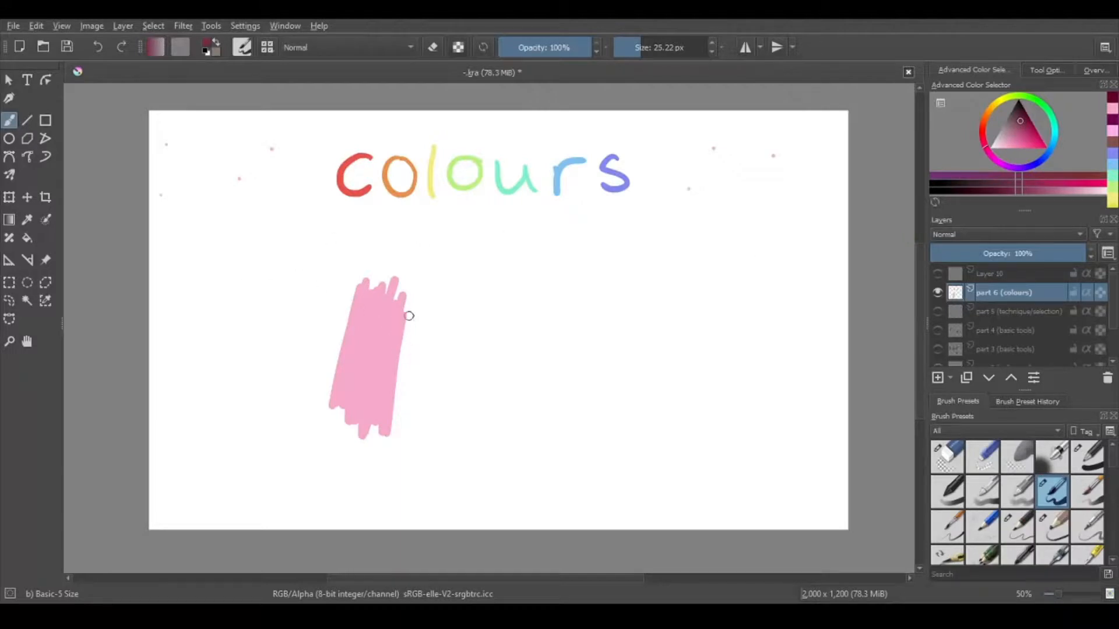
mouse_move(407, 314)
mouse_down()
mouse_move(403, 401)
mouse_move(409, 326)
mouse_move(396, 394)
mouse_move(404, 441)
mouse_move(406, 424)
mouse_move(401, 439)
mouse_move(391, 433)
mouse_move(408, 315)
mouse_up()
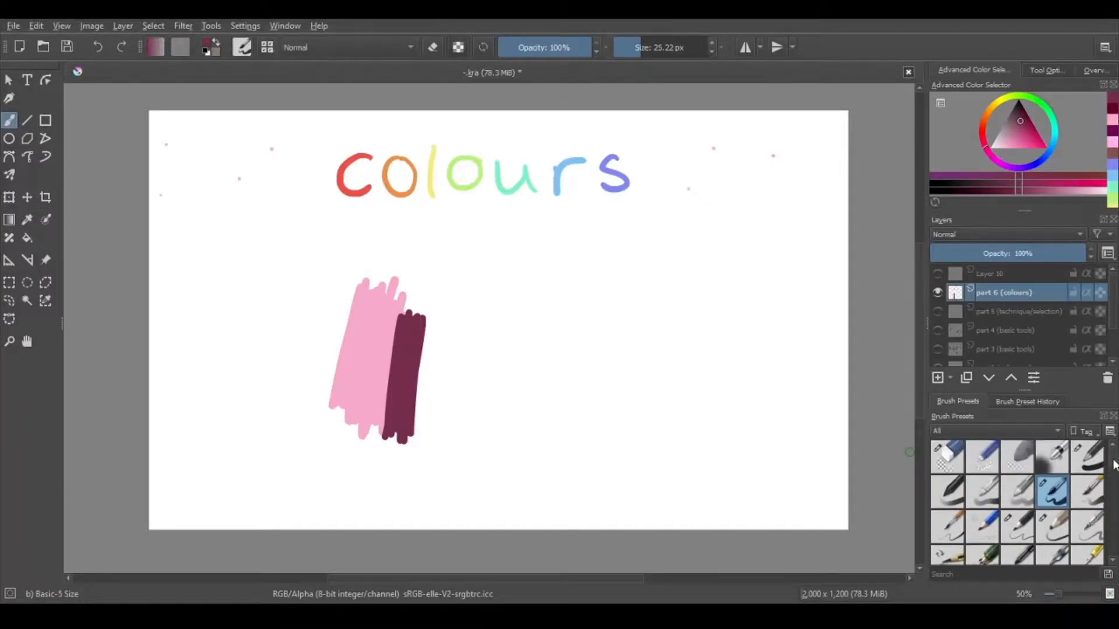
Erase the pink and plum patches with the Eraser Circle preset at 158.65 px
click(951, 463)
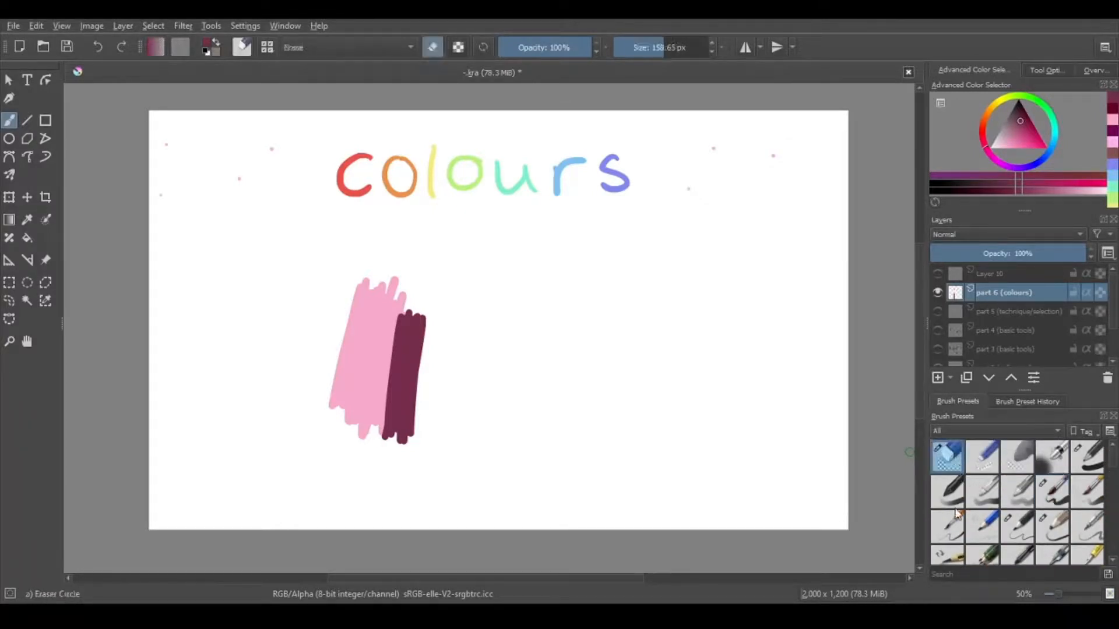
mouse_move(494, 310)
mouse_down()
mouse_move(397, 449)
mouse_move(359, 444)
mouse_move(317, 397)
mouse_up()
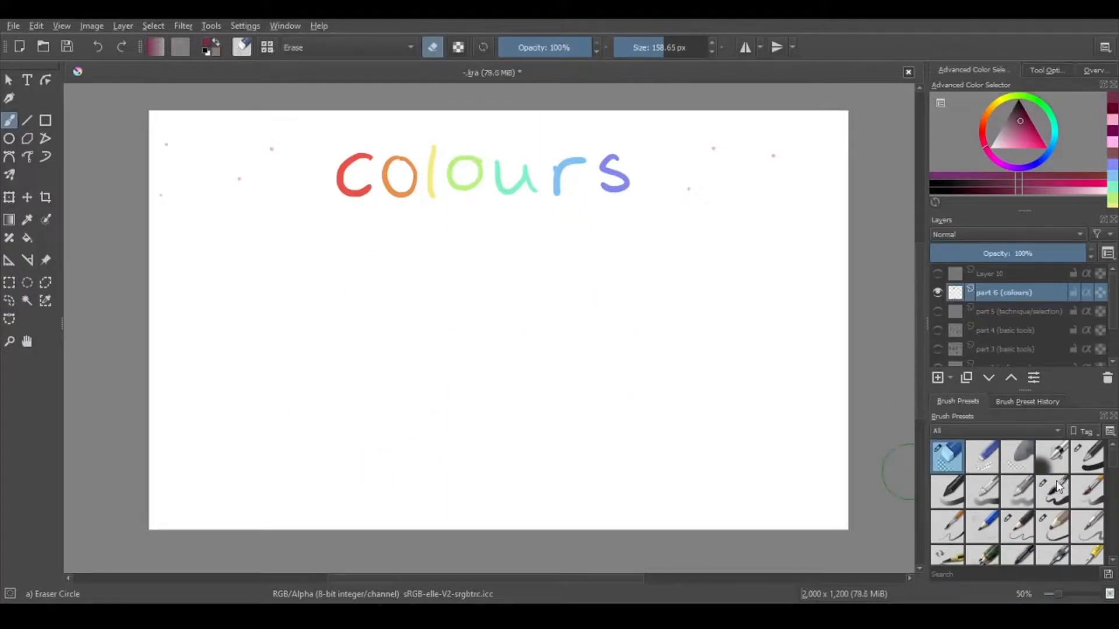
Switch to the Basic-5 Size preset, and change the painting colour to dark blue and finally to dark violet
click(1066, 495)
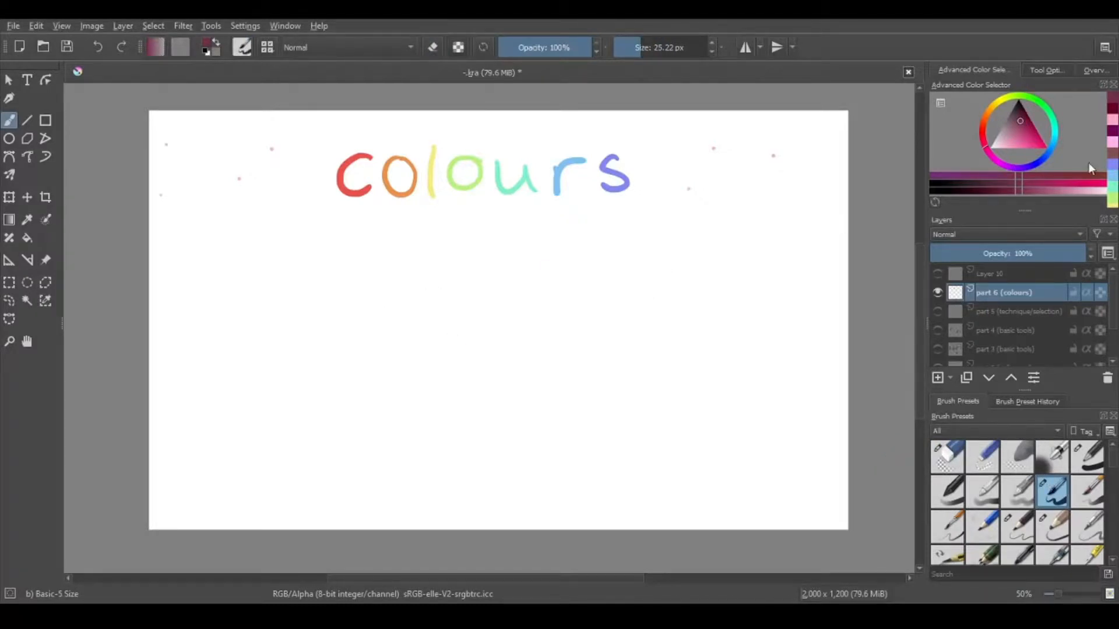
click(1040, 162)
drag(1026, 123, 1033, 127)
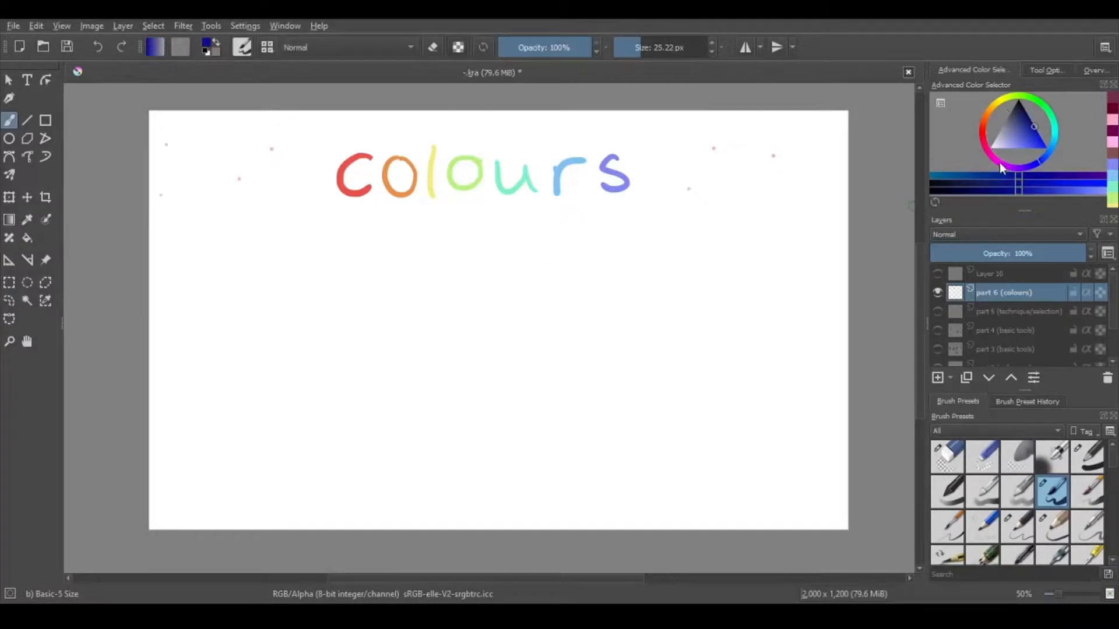
click(1017, 181)
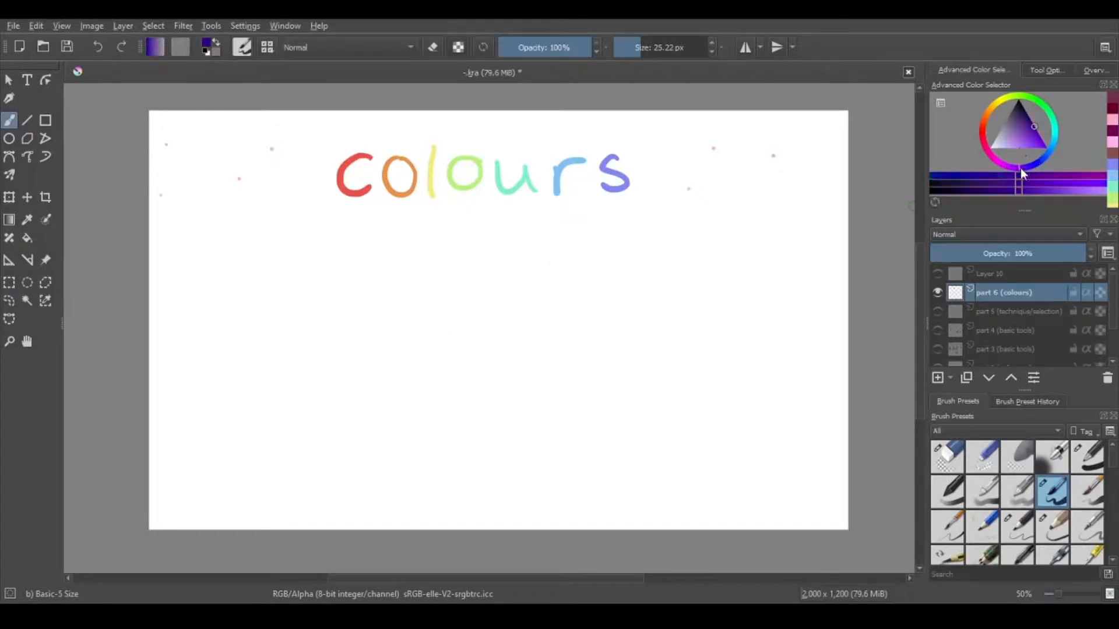
Demonstrate contrasting hue pairs on the colour wheel, such as blue with yellow and magenta with green, finishing on green
click(983, 135)
click(1044, 108)
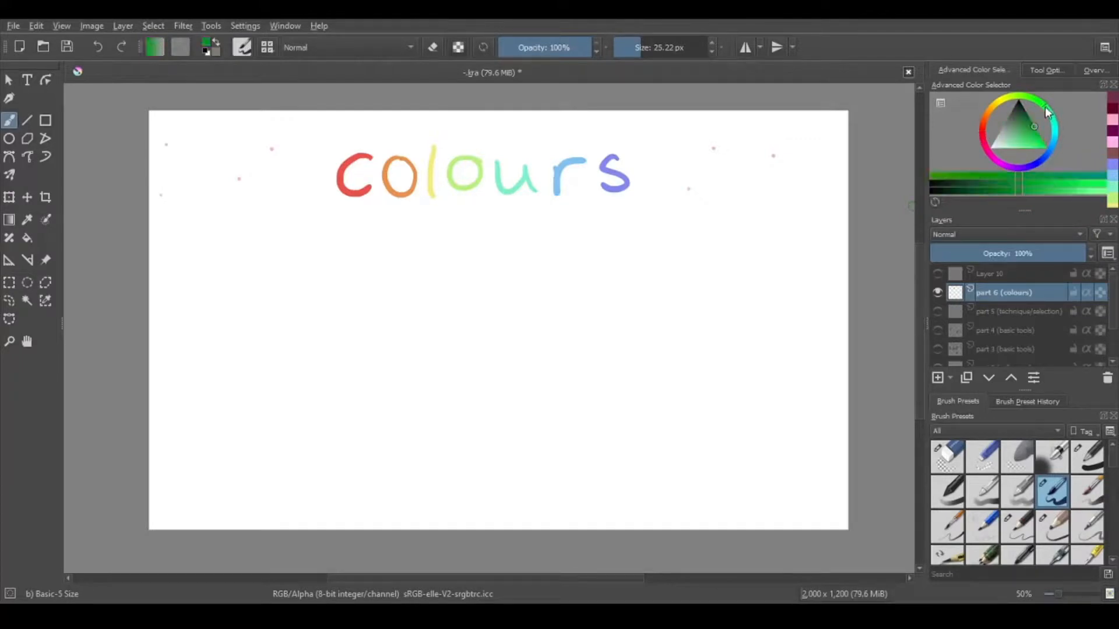
click(982, 129)
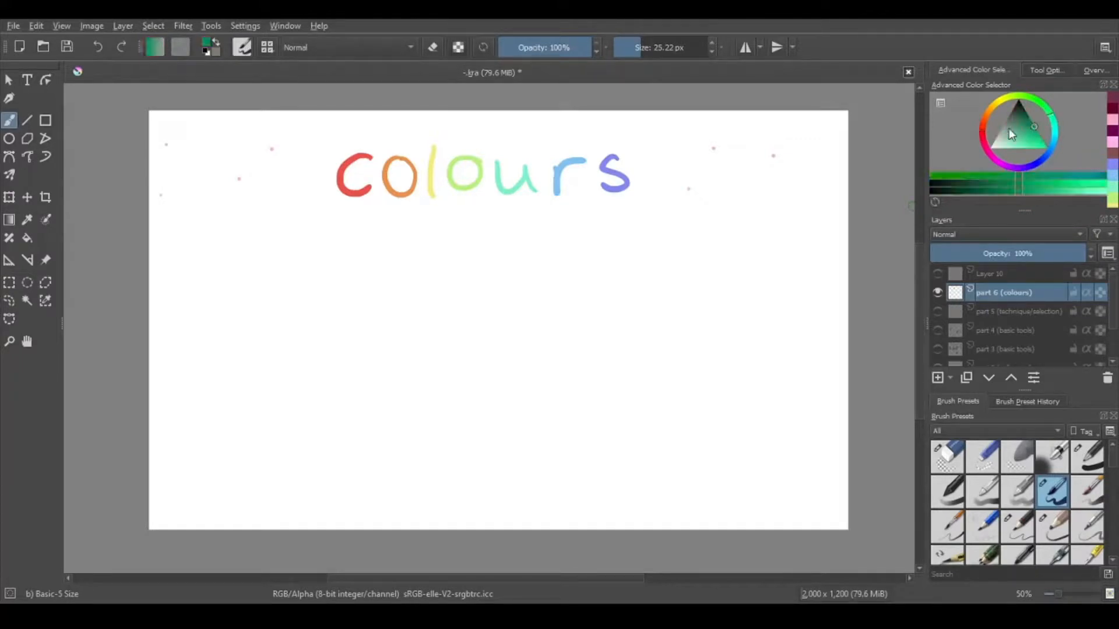
click(987, 125)
click(1039, 160)
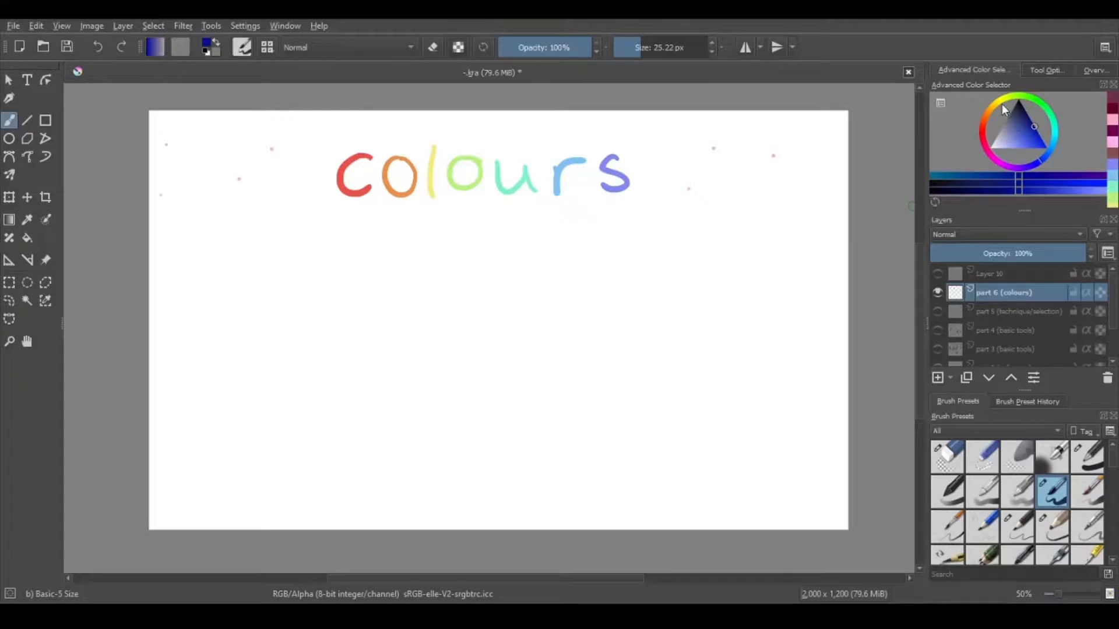
click(1005, 109)
click(998, 163)
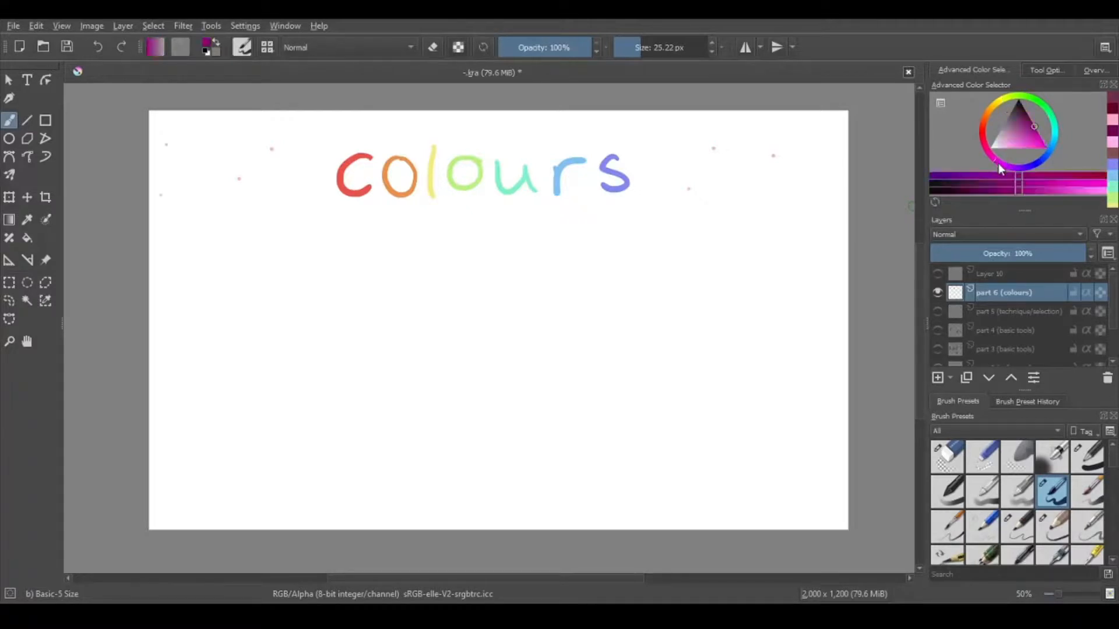
click(1049, 110)
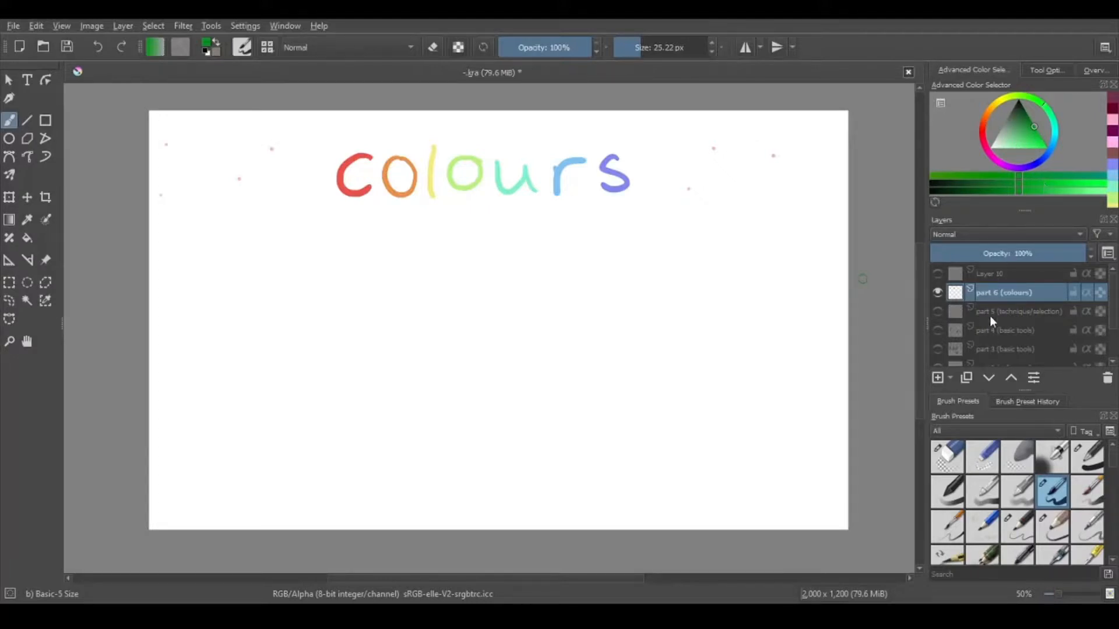
Make Layer 10 the active layer and hide the part 6 (colours) layer
click(989, 275)
click(937, 292)
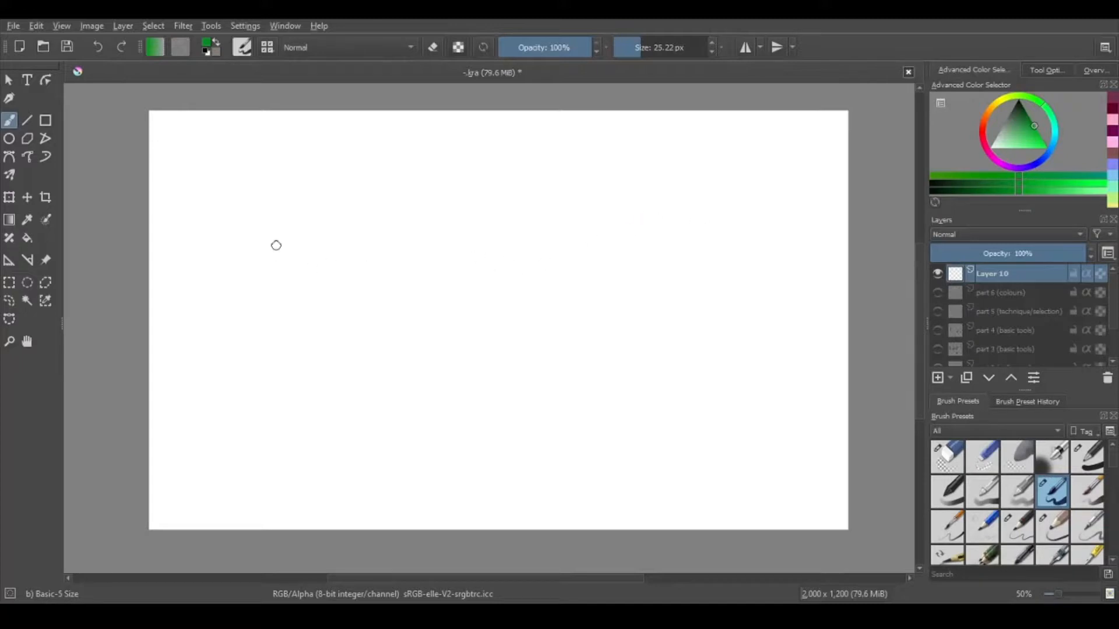
Sketch a green head outline on Layer 10 with crossing face guidelines, a neck and shoulders
mouse_move(338, 229)
mouse_down()
mouse_move(331, 309)
mouse_move(369, 350)
mouse_move(476, 291)
mouse_up()
drag(471, 217, 460, 322)
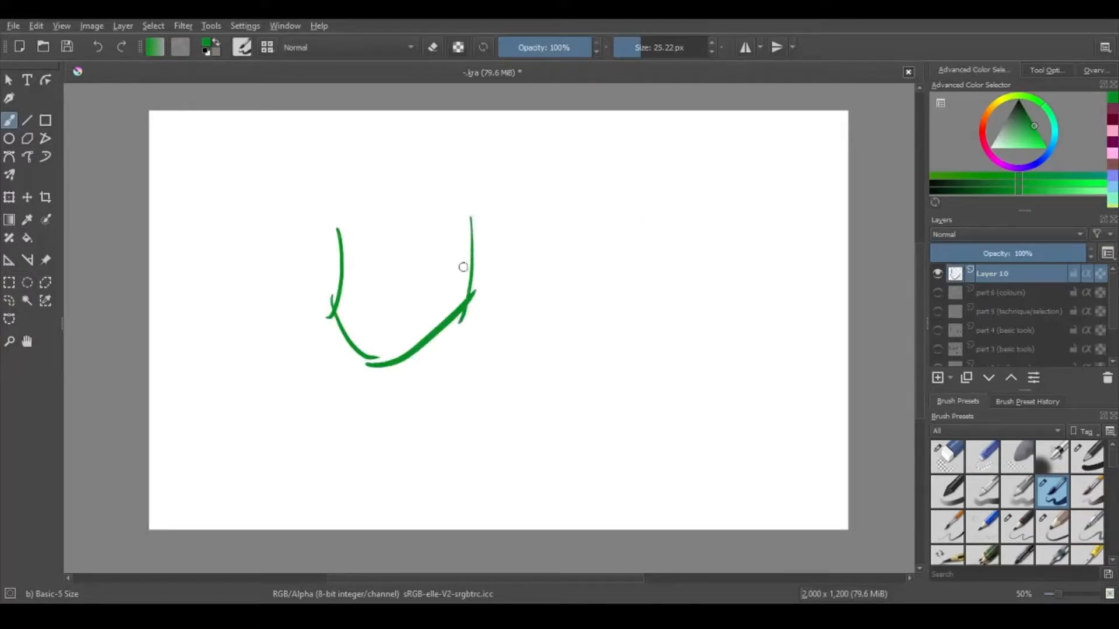
drag(464, 254, 458, 311)
drag(337, 284, 455, 289)
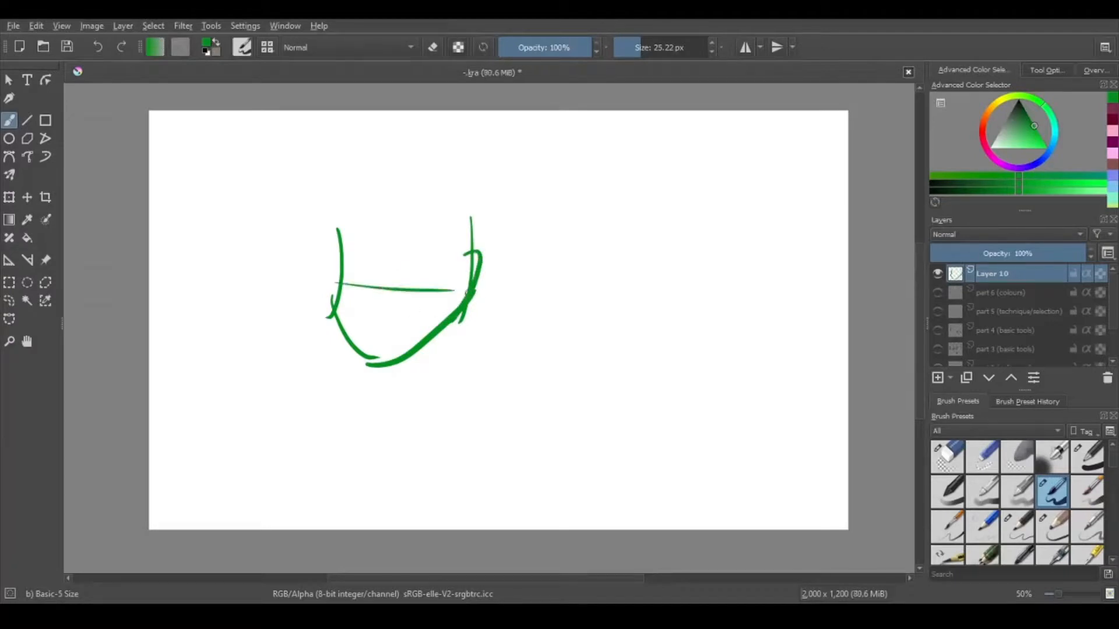
mouse_move(405, 223)
mouse_down()
mouse_move(389, 265)
mouse_move(383, 380)
mouse_up()
drag(339, 326, 392, 370)
mouse_move(439, 321)
mouse_down()
mouse_move(434, 385)
mouse_move(516, 409)
mouse_up()
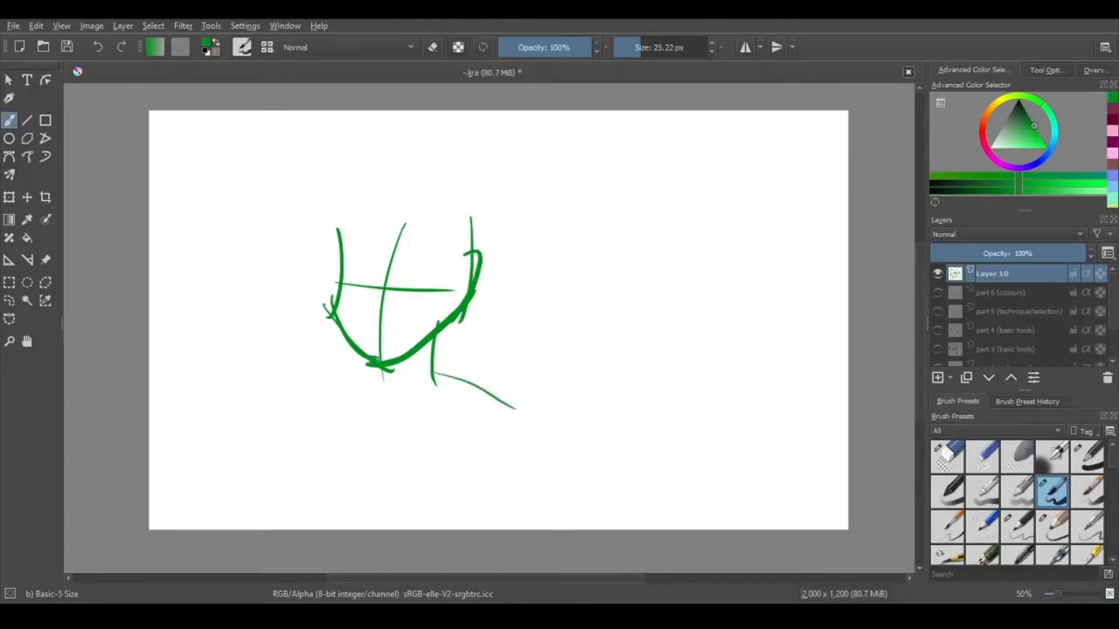
mouse_move(373, 372)
mouse_down()
mouse_move(367, 387)
mouse_move(308, 387)
mouse_up()
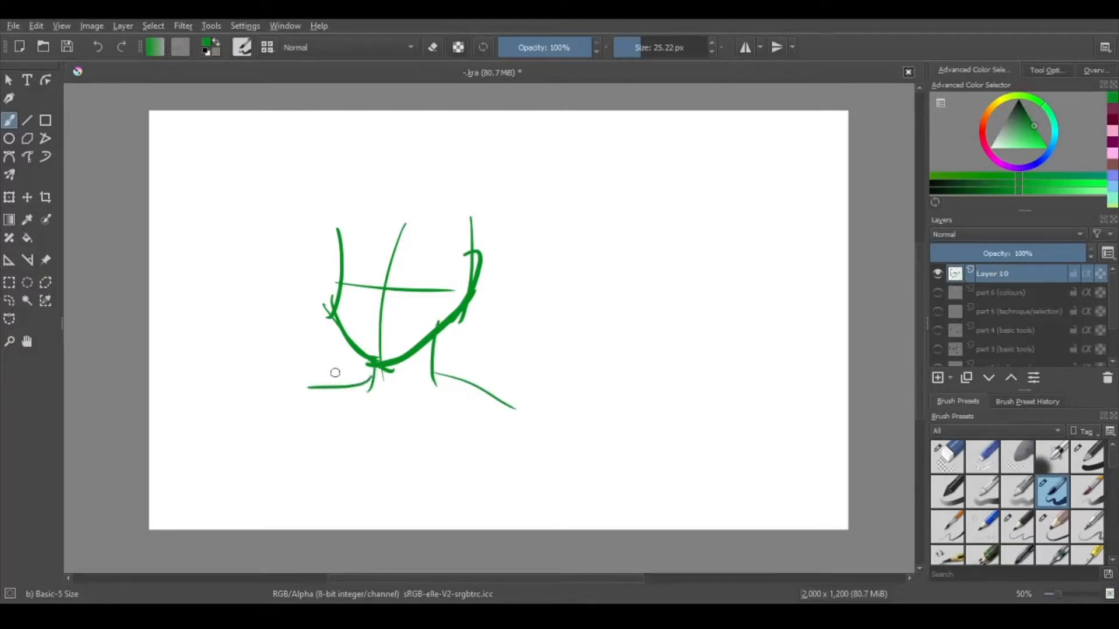
Undo the neck and shoulder strokes, and erase the rest of the head sketch with the Eraser Circle preset at 158.65 px
click(99, 48)
click(99, 48)
click(99, 47)
click(99, 48)
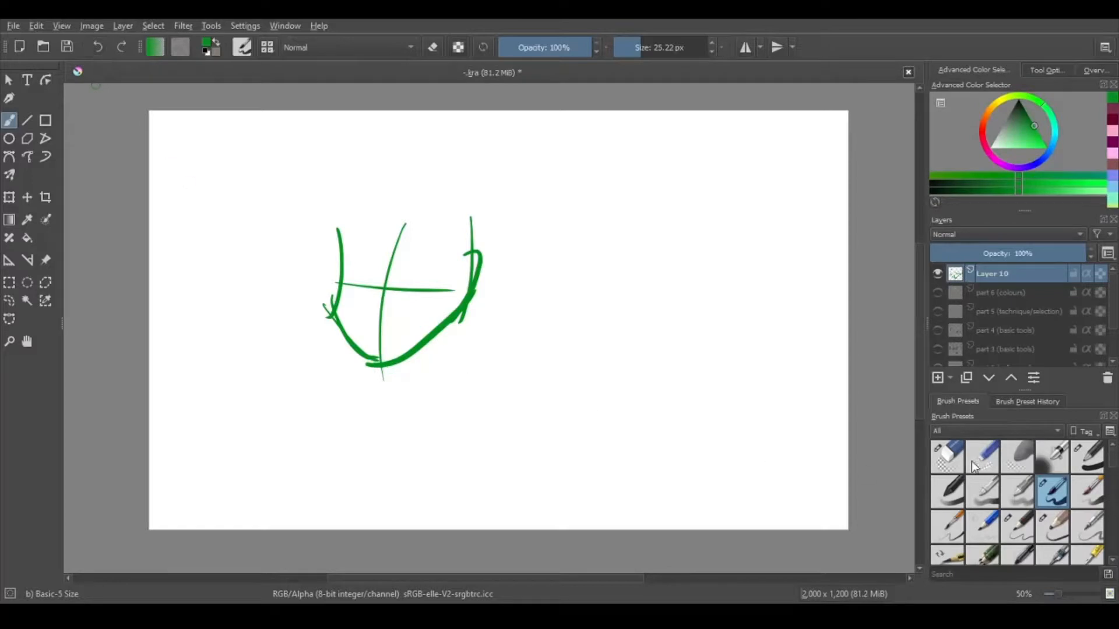
click(947, 457)
mouse_move(443, 303)
mouse_down()
mouse_move(420, 337)
mouse_move(467, 318)
mouse_move(384, 401)
mouse_move(351, 354)
mouse_move(313, 362)
mouse_up()
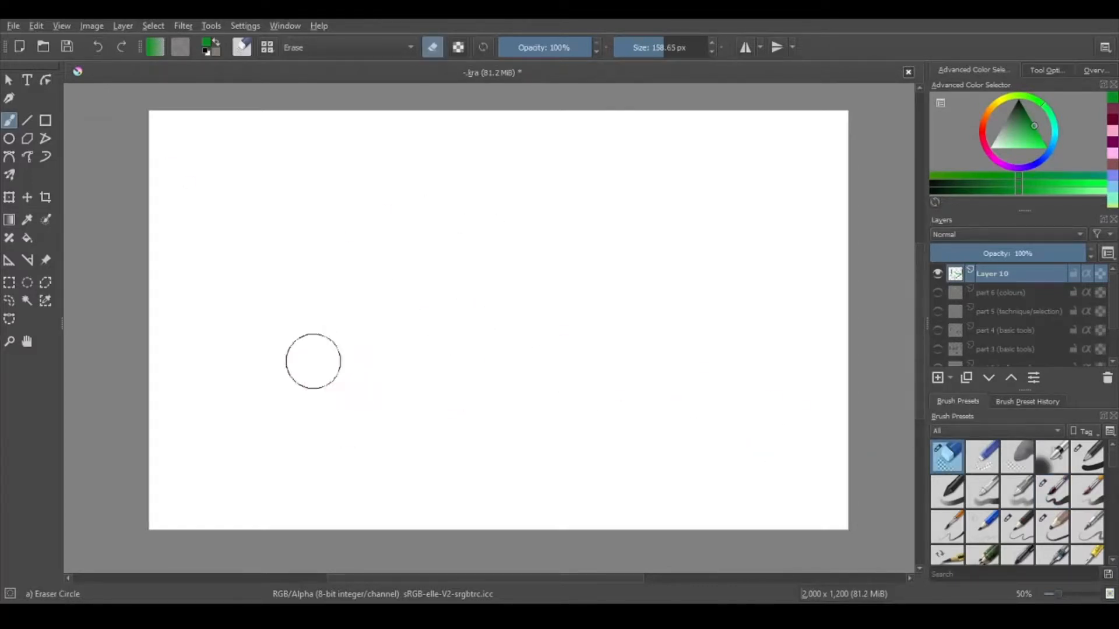
Draw a short green mark with the Basic-5 Size preset, erase it with Eraser Circle, and return to Basic-5 Size
click(1053, 493)
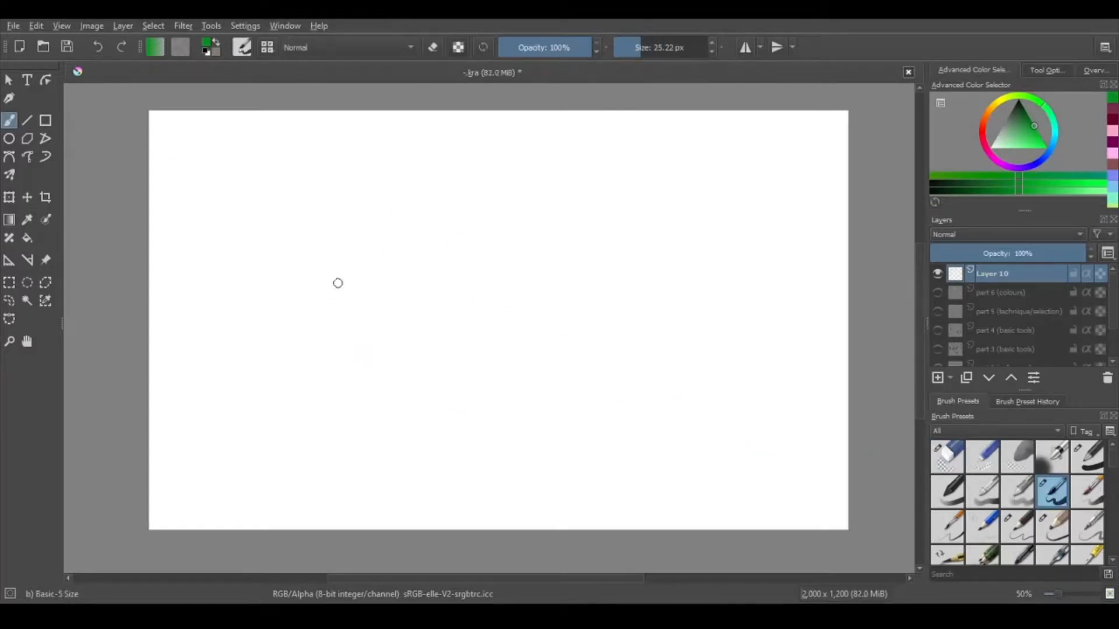
mouse_move(331, 304)
mouse_down()
mouse_move(361, 293)
mouse_move(346, 290)
mouse_move(413, 280)
mouse_move(362, 322)
mouse_move(362, 347)
mouse_move(376, 322)
mouse_move(412, 325)
mouse_move(343, 247)
mouse_up()
click(946, 458)
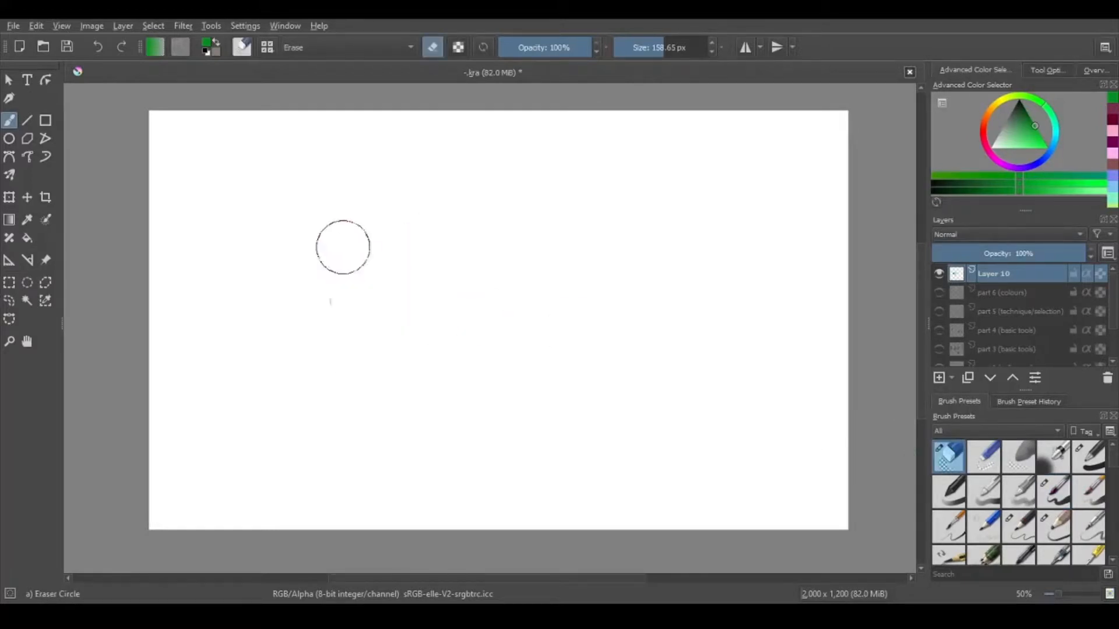
click(1063, 490)
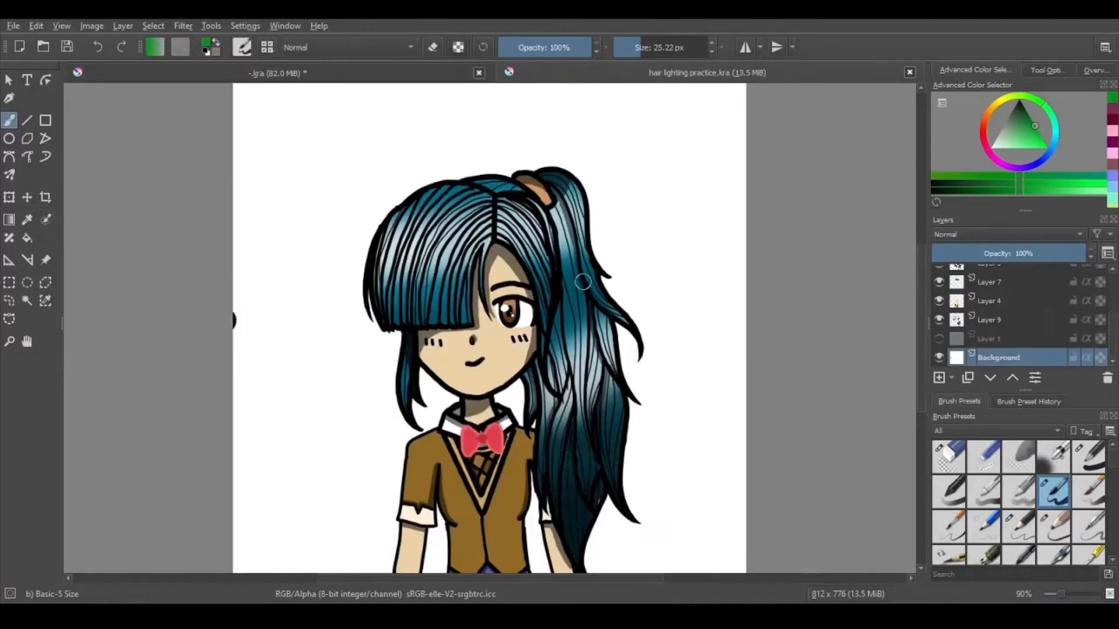
Examine the hair lighting and shading in hair lighting practice.kra and crystal.kra, and close both drawings
scroll(582, 282, down, 1)
scroll(608, 420, up, 1)
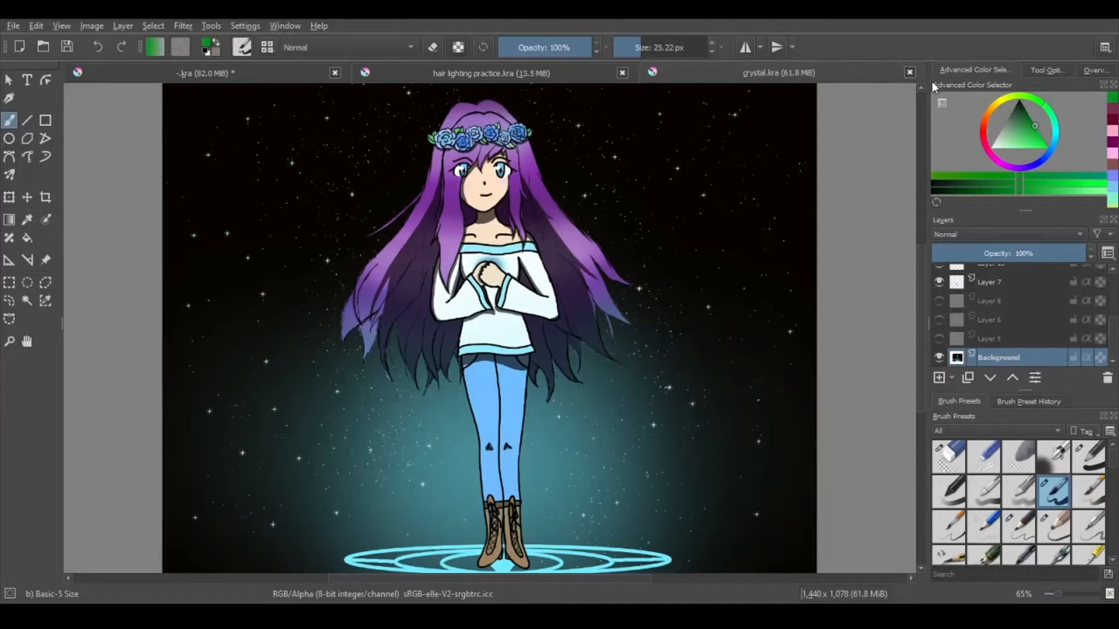
key(ctrl+w)
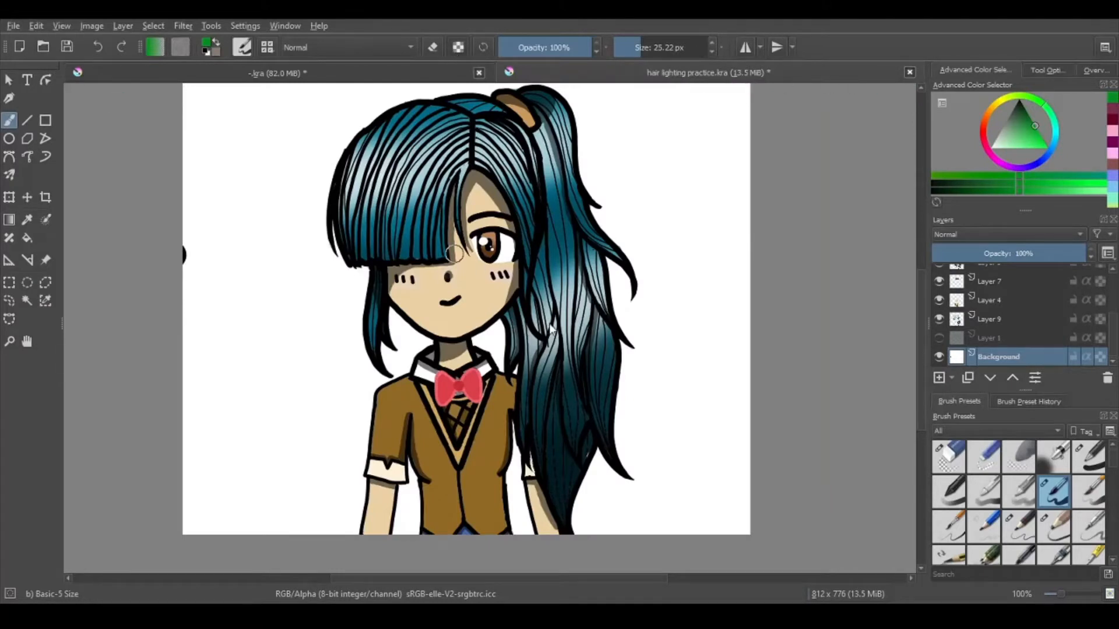
key(ctrl+w)
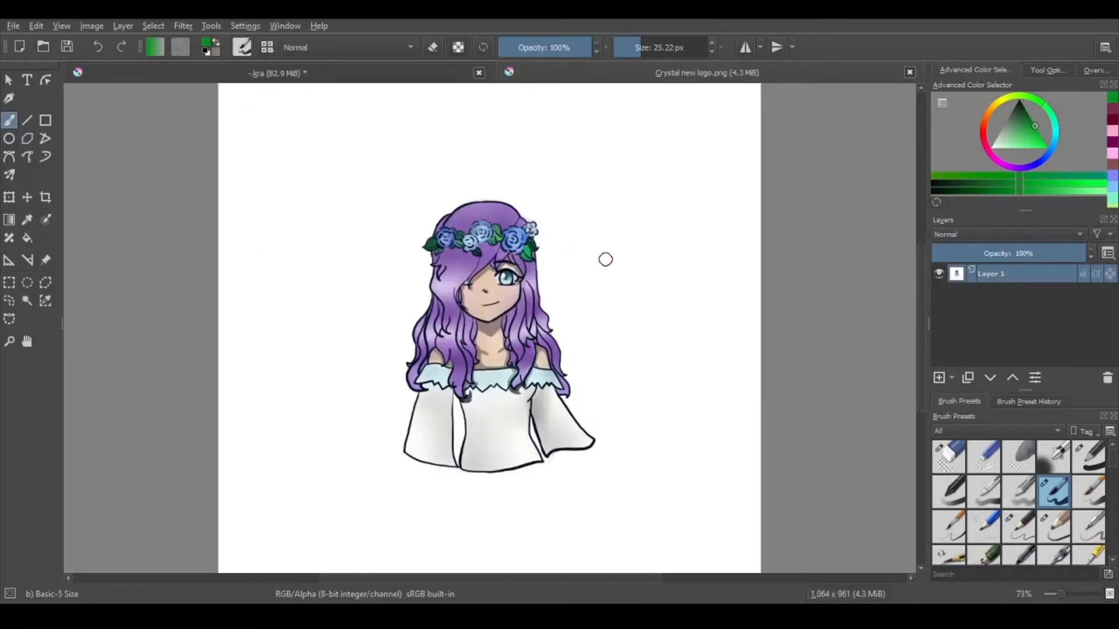
Examine the shading of the hair, face and dress in Crystal new logo.png, and close the image
scroll(562, 312, up, 2)
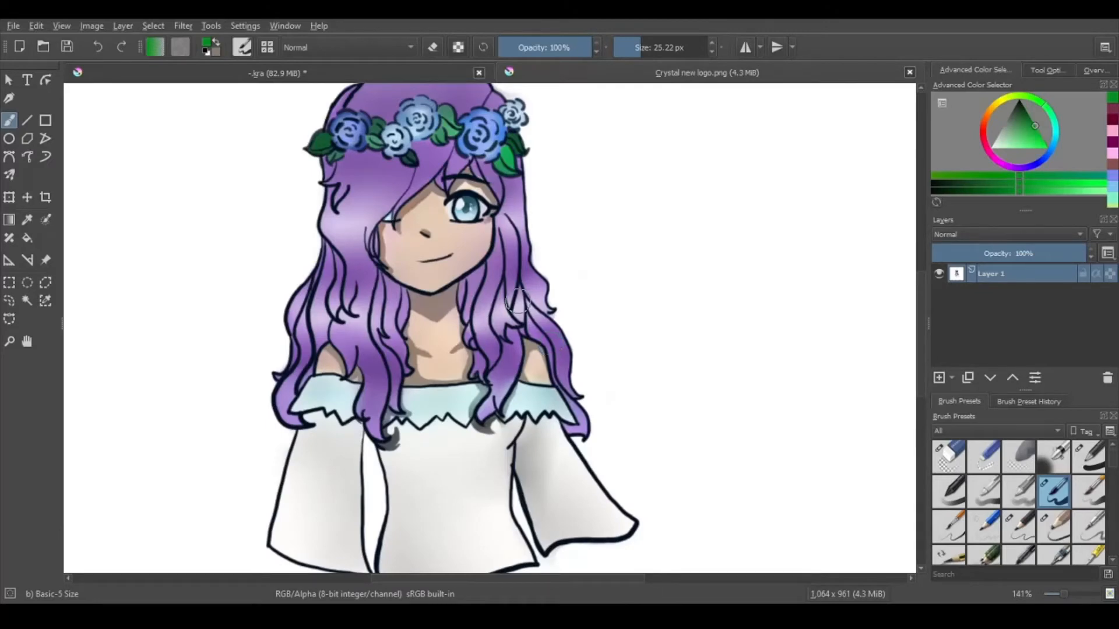
scroll(515, 299, down, 2)
scroll(426, 246, up, 2)
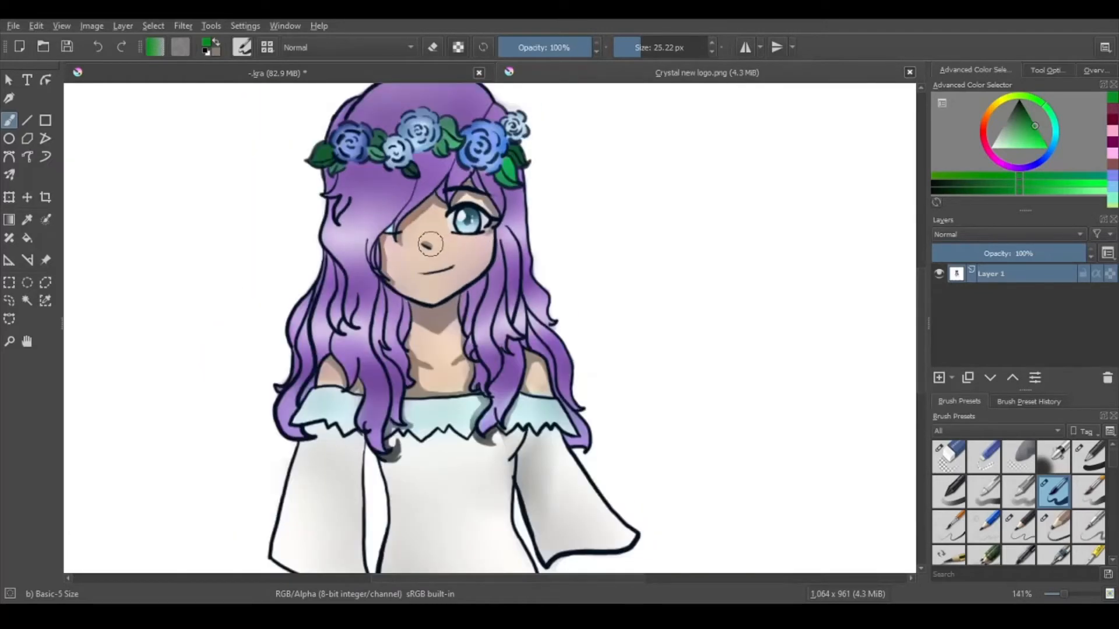
scroll(430, 243, down, 2)
scroll(409, 273, up, 1)
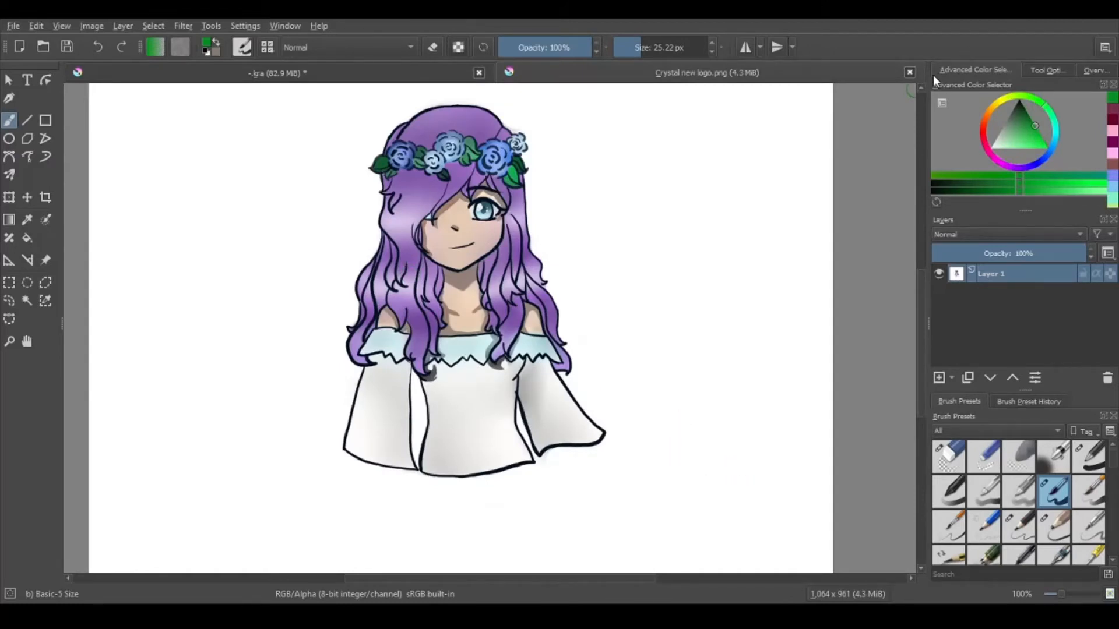
click(909, 73)
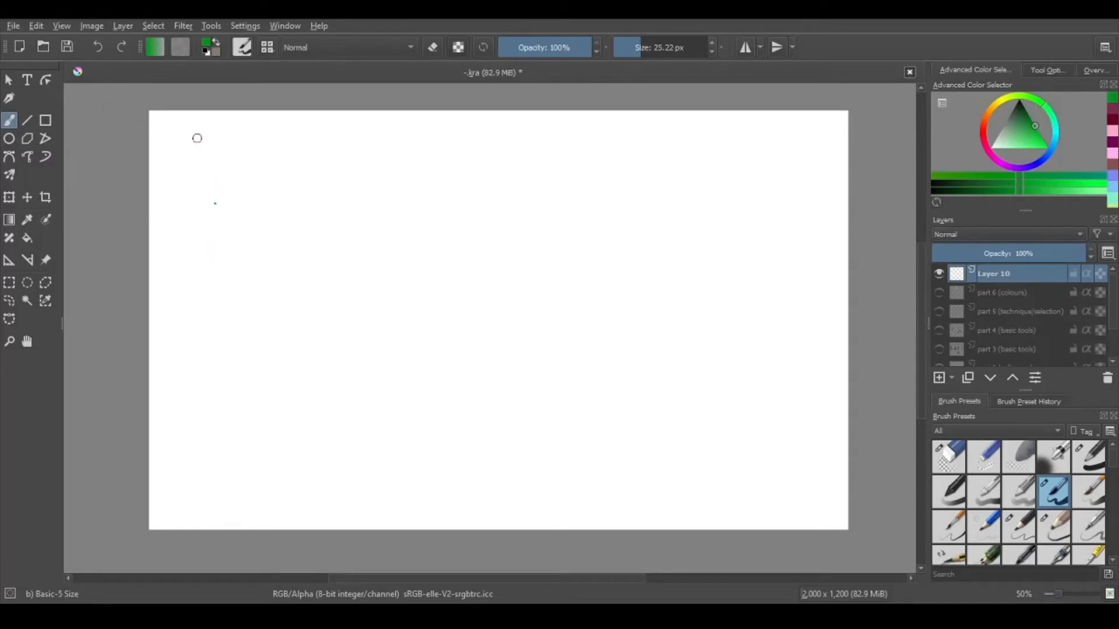
Save the tutorial document as Class tutorial.kra
click(68, 47)
key(ctrl+s)
Show the part 1 layer with the handwritten summary and review its list of topics
scroll(712, 298, down, 3)
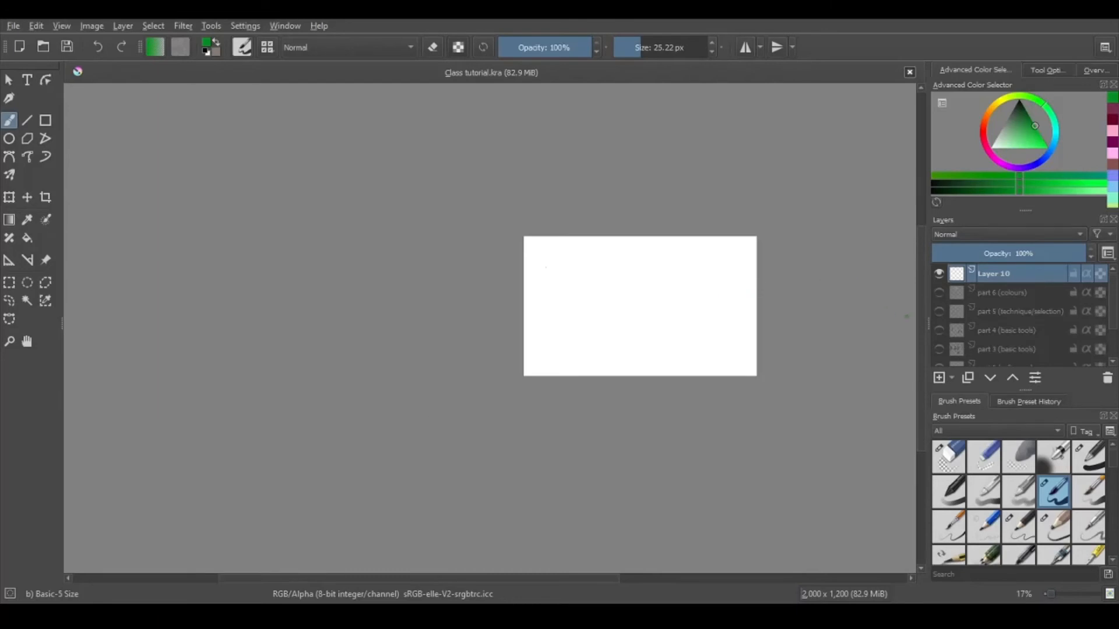
scroll(844, 323, up, 4)
scroll(489, 177, down, 4)
scroll(335, 257, up, 3)
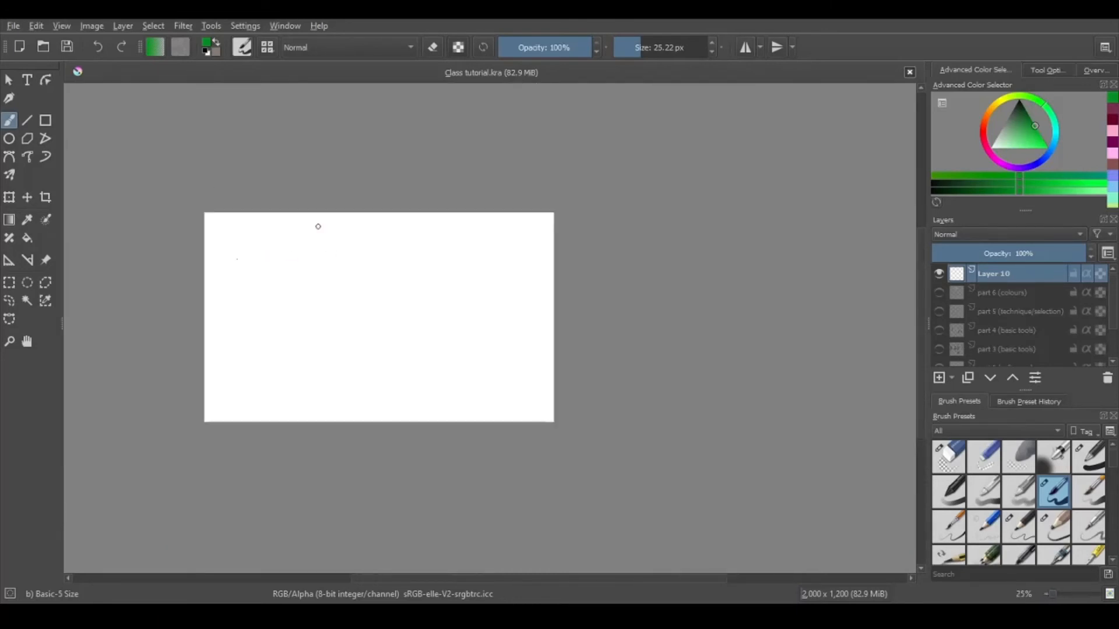
scroll(1058, 332, down, 2)
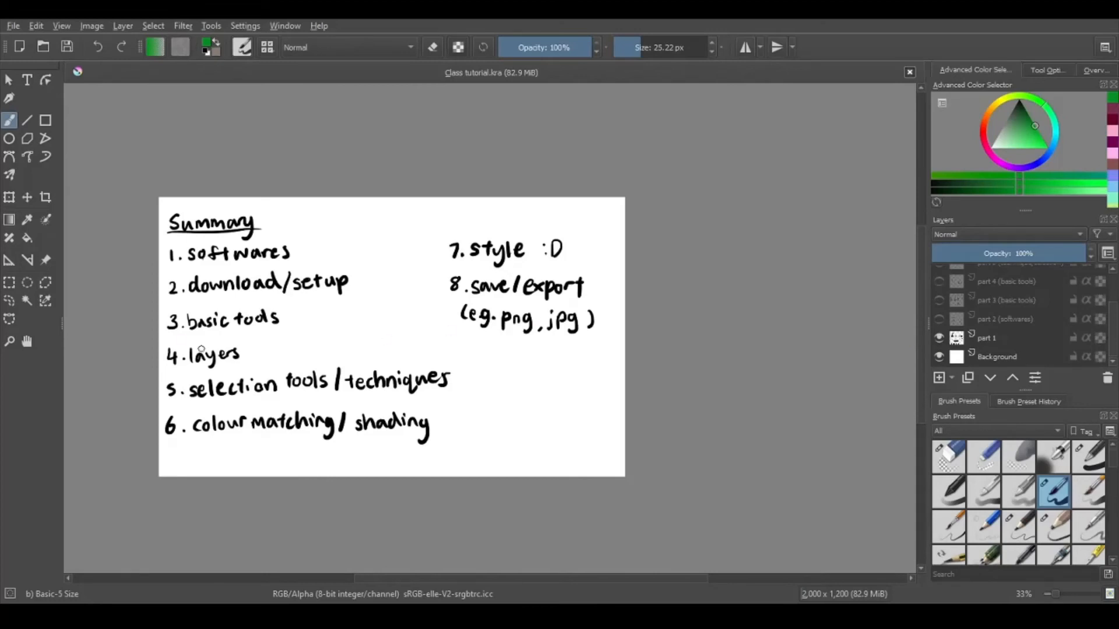
scroll(181, 339, up, 1)
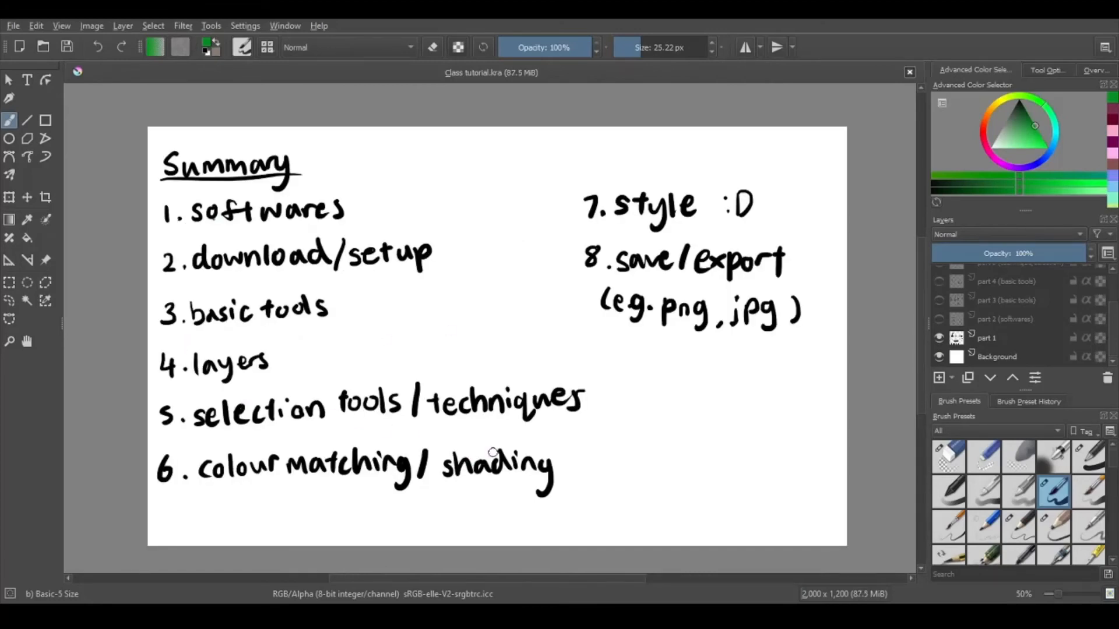